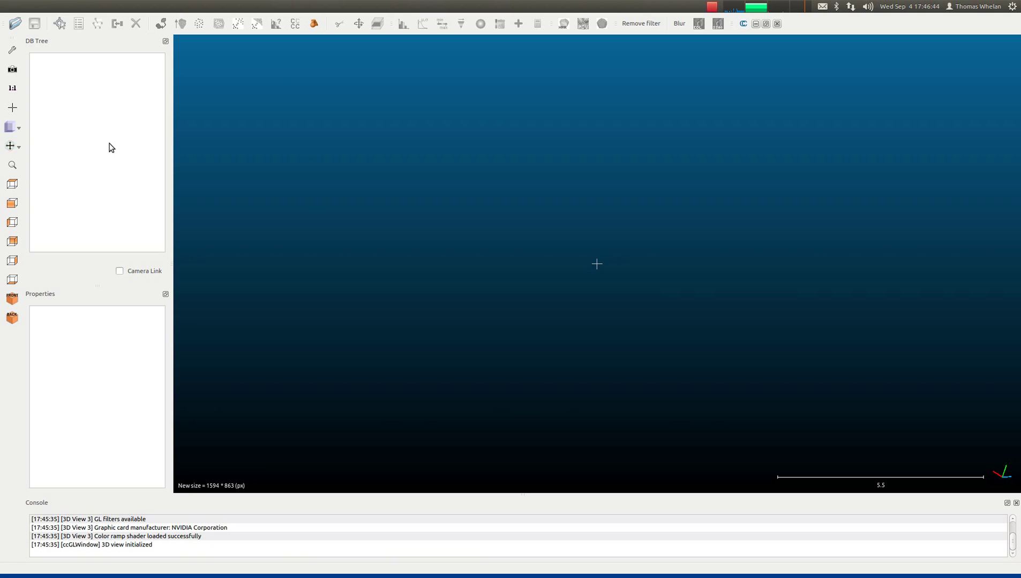
# Step: Open living-room.obj from Desktop/living_room using the OBJ Wavefront file filter
pyautogui.click(15, 24)
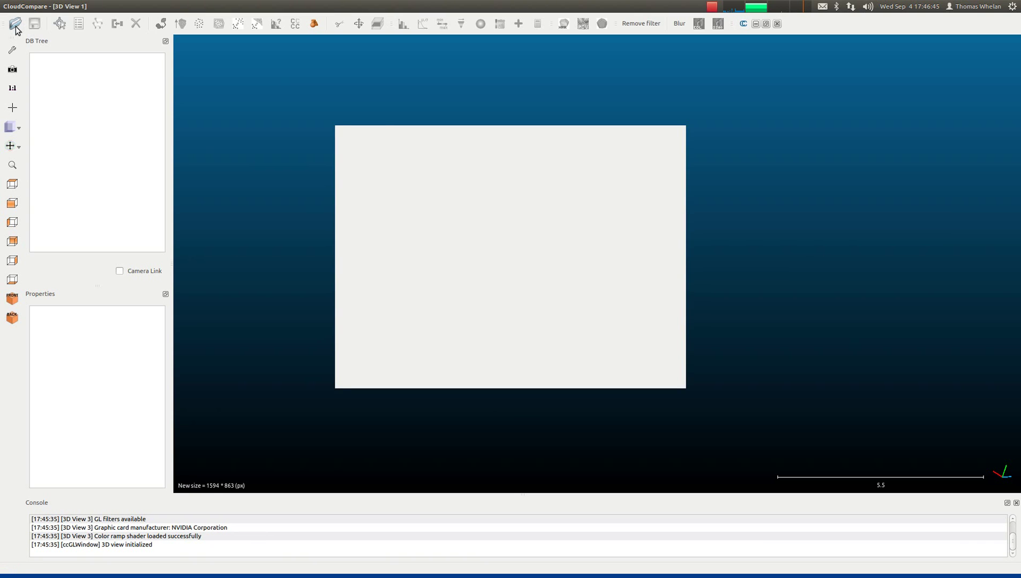
pyautogui.doubleClick(445, 173)
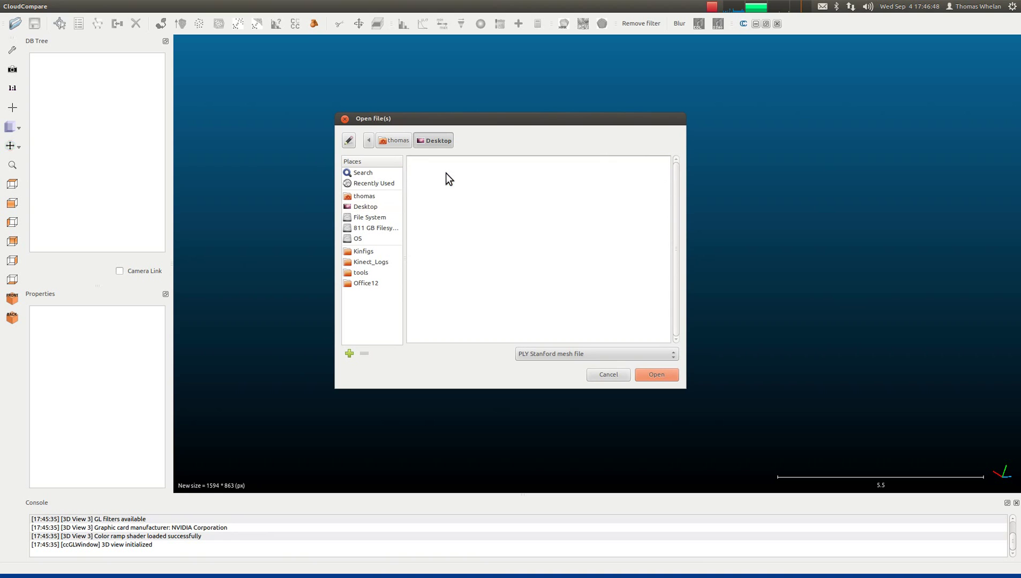
pyautogui.click(566, 355)
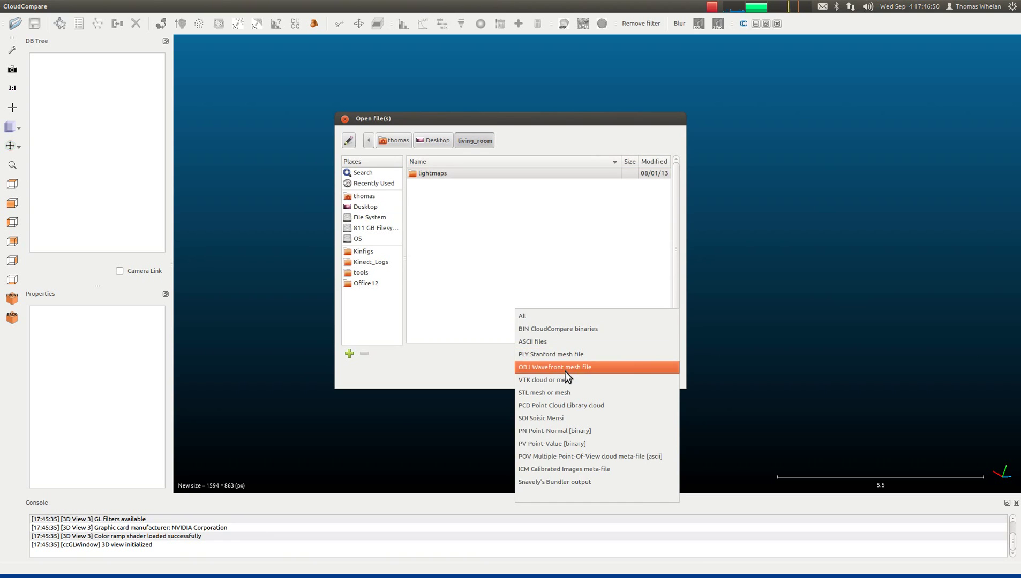
pyautogui.click(565, 369)
pyautogui.press('Down')
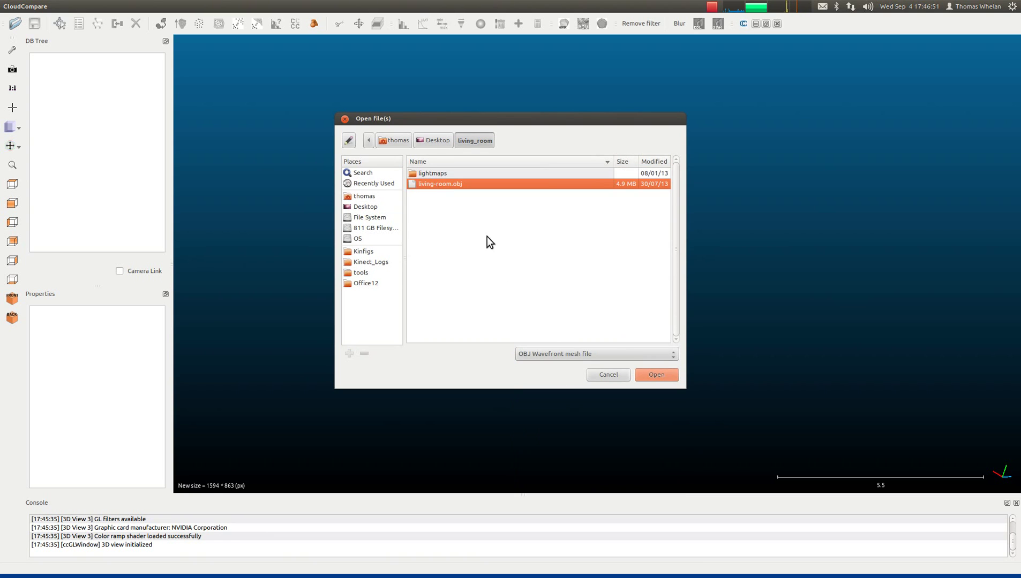
pyautogui.click(642, 373)
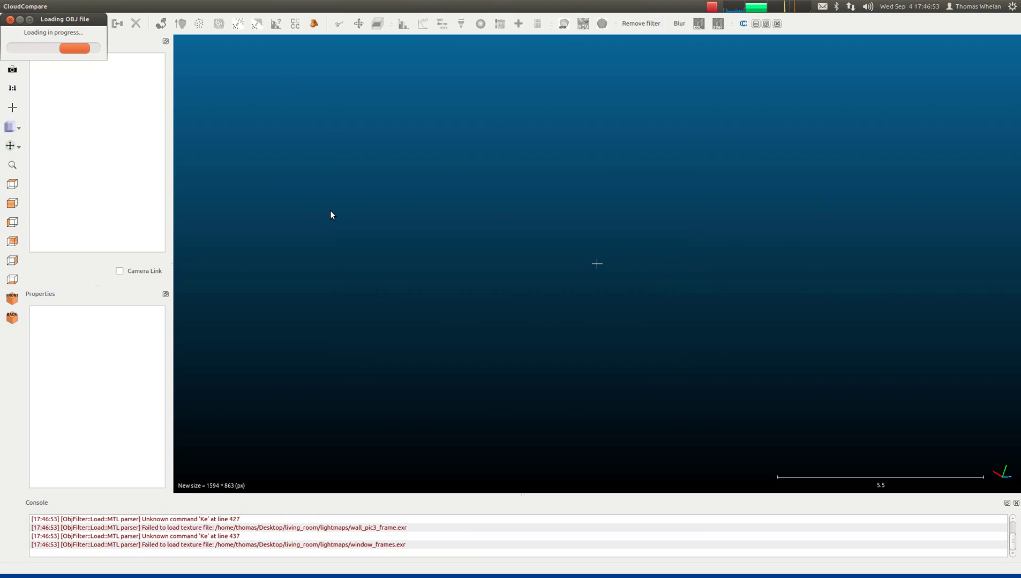
# Step: Orbit the room and browse the model's Mesh Group meshes, including its vertices cloud
pyautogui.moveTo(474, 251); pyautogui.dragTo(482, 161)
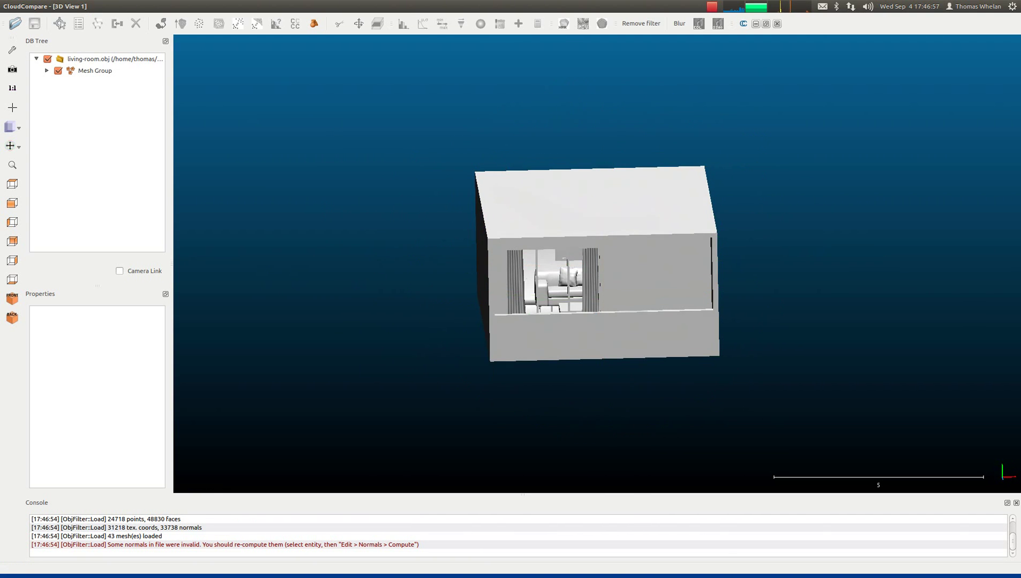
pyautogui.click(81, 59)
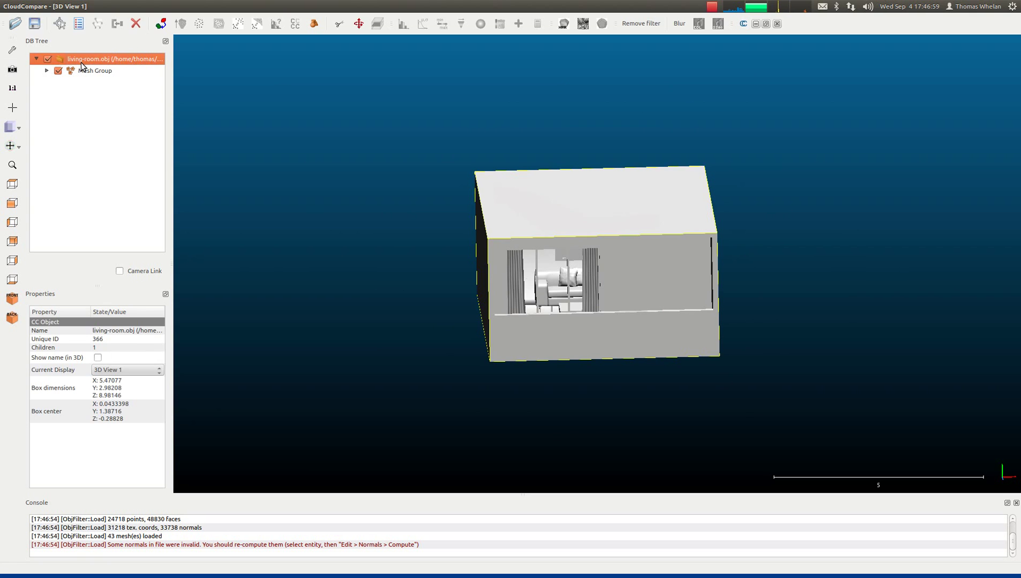
pyautogui.click(46, 70)
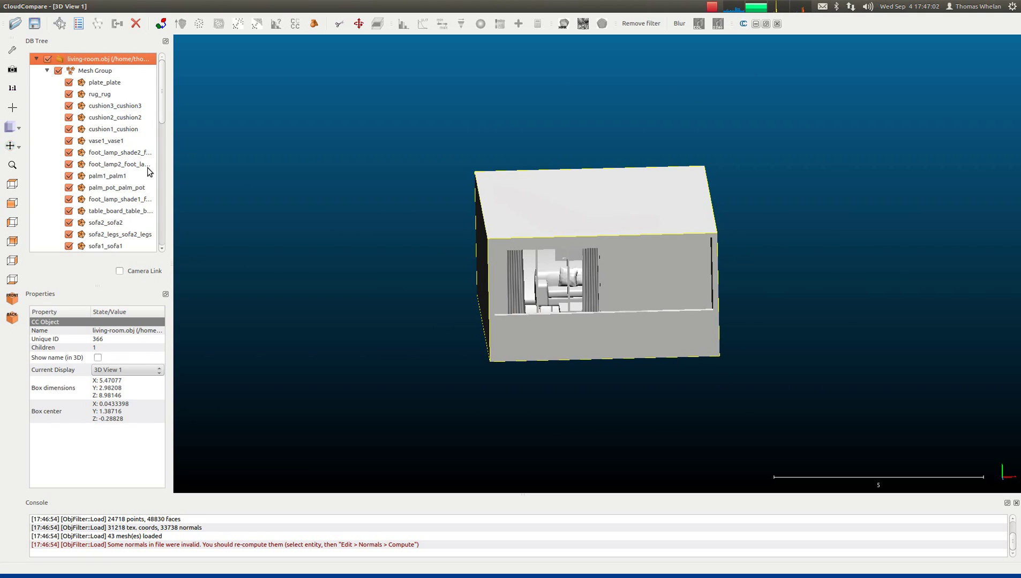
pyautogui.moveTo(163, 107); pyautogui.dragTo(155, 51)
pyautogui.click(137, 211)
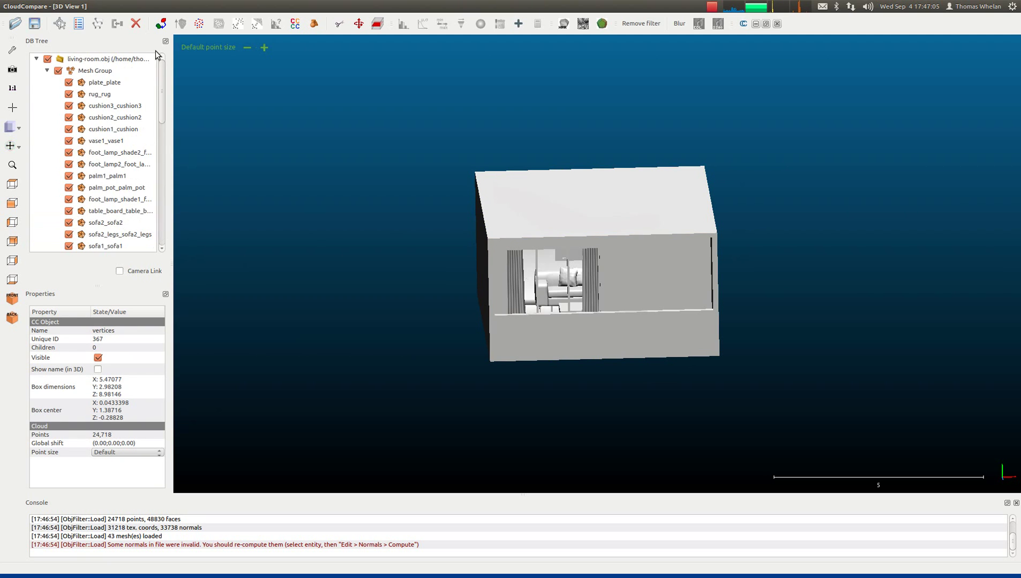
pyautogui.click(47, 70)
# Step: Open livingRoom3.klg.ply from the Desktop with the PLY Stanford filter and default import settings
pyautogui.click(16, 23)
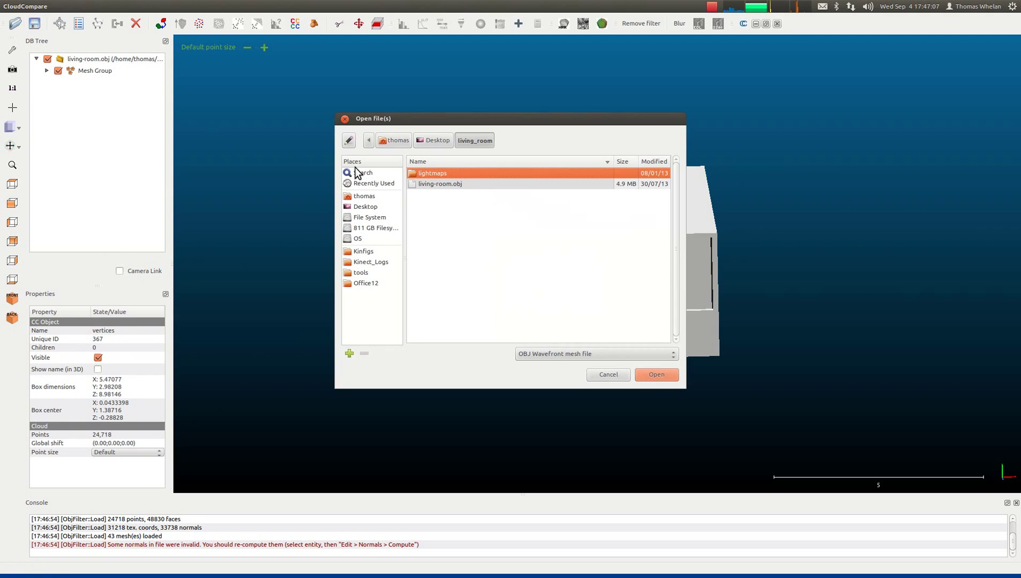
pyautogui.click(441, 140)
pyautogui.click(602, 356)
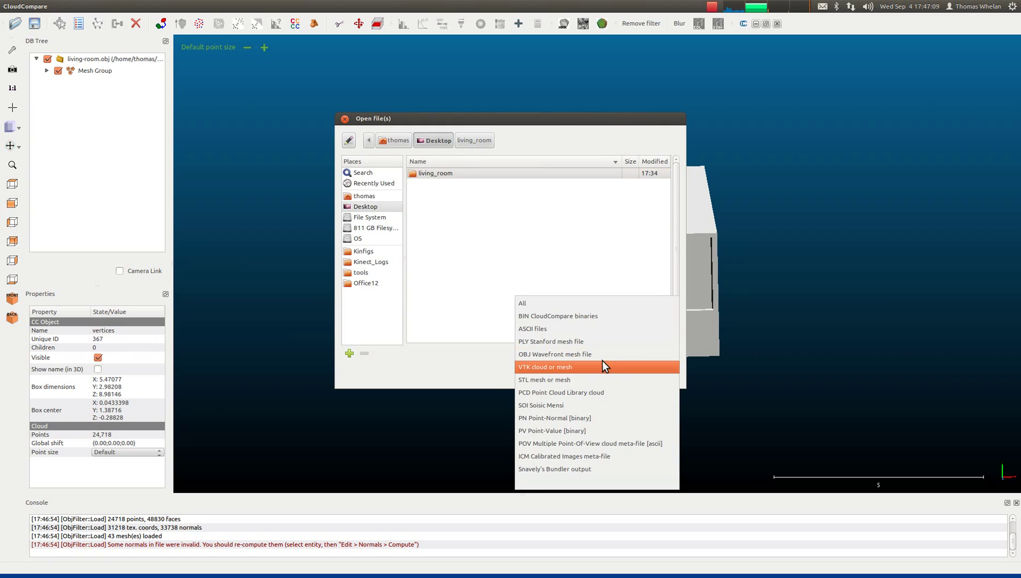
pyautogui.click(585, 344)
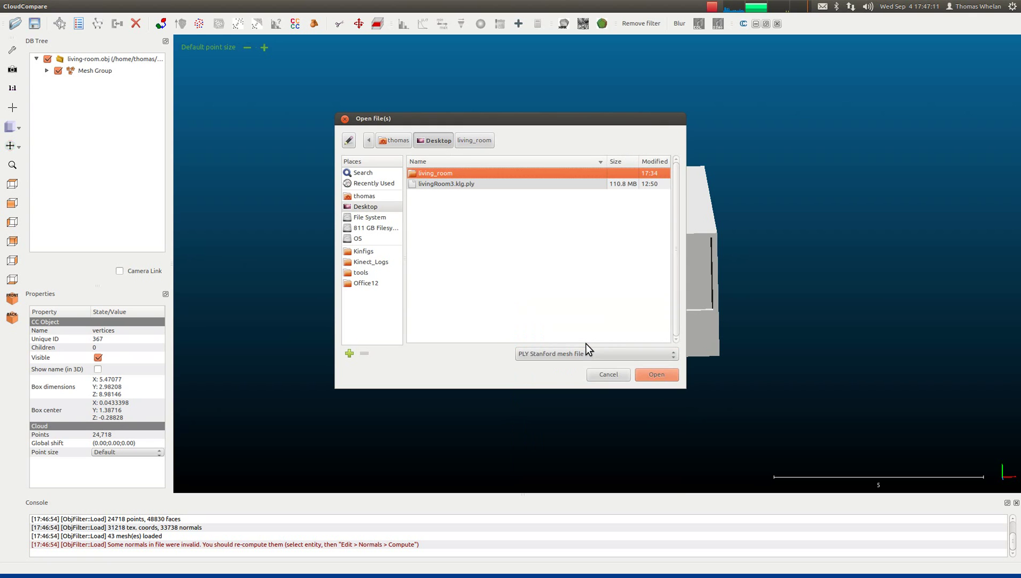
pyautogui.click(455, 184)
pyautogui.click(665, 374)
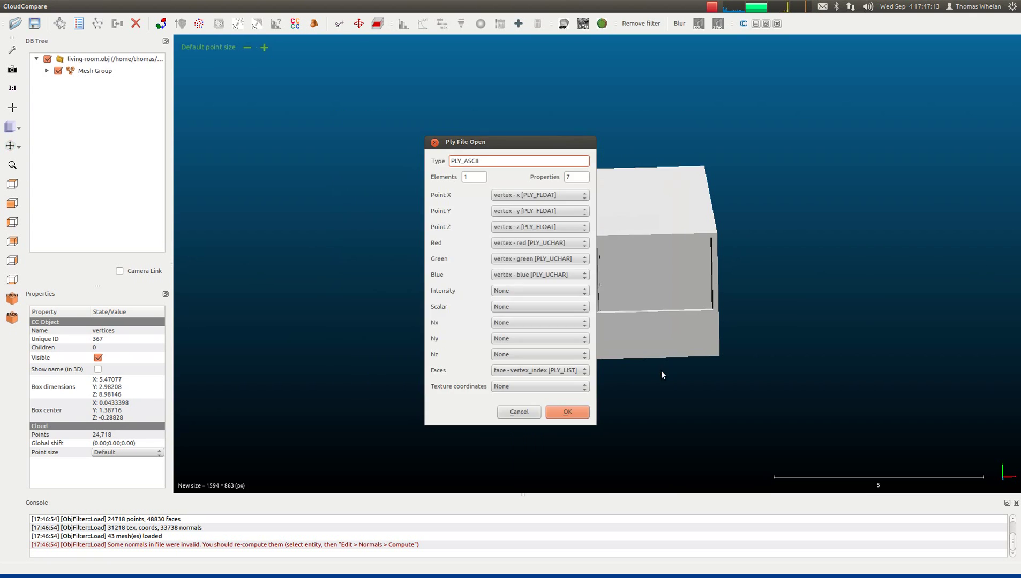
pyautogui.click(568, 412)
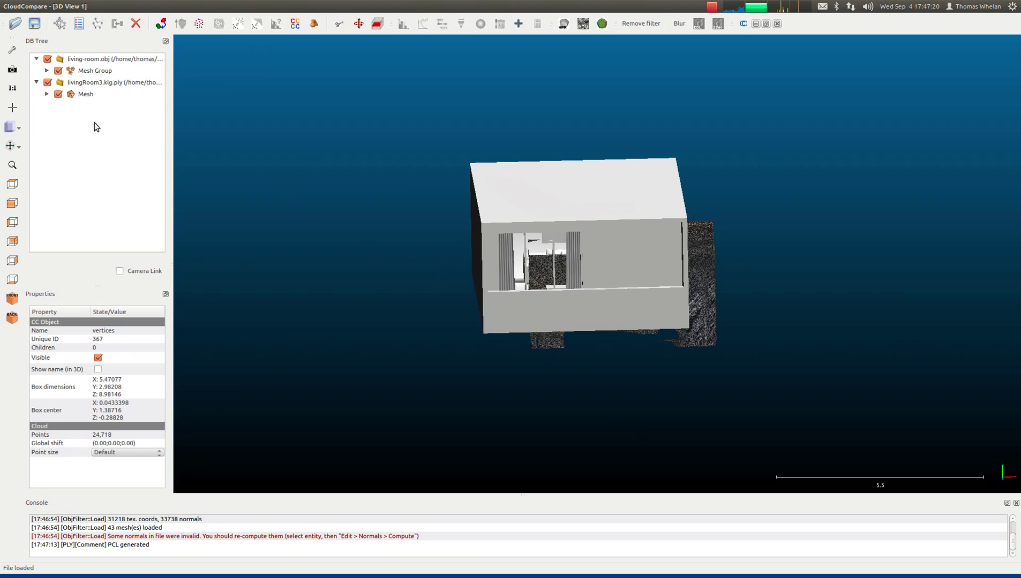
# Step: Uncheck Normals on the livingRoom3.klg.ply Mesh and compare it with the living-room model
pyautogui.moveTo(665, 287); pyautogui.dragTo(560, 176)
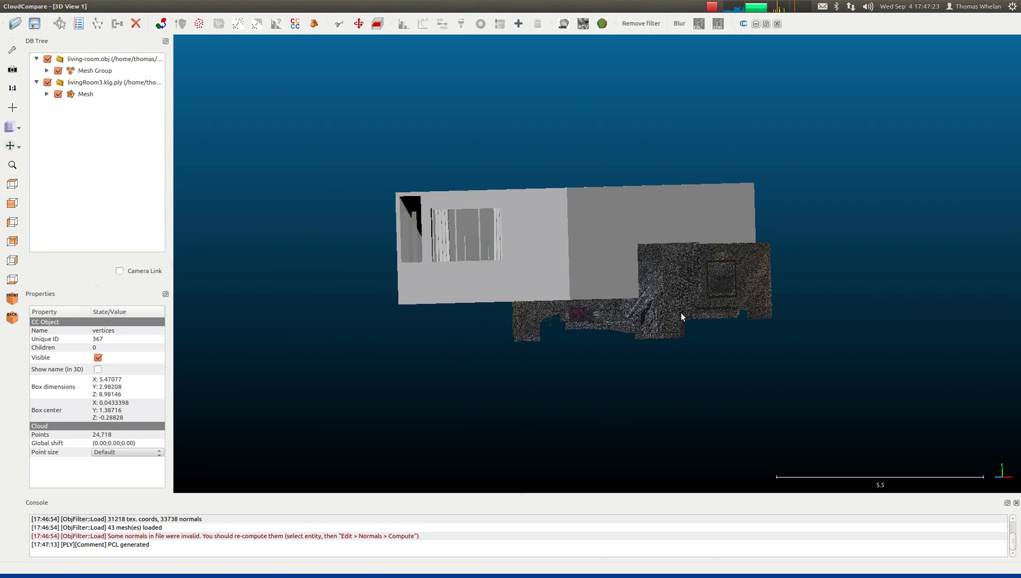
pyautogui.moveTo(729, 269); pyautogui.dragTo(449, 262)
pyautogui.click(123, 82)
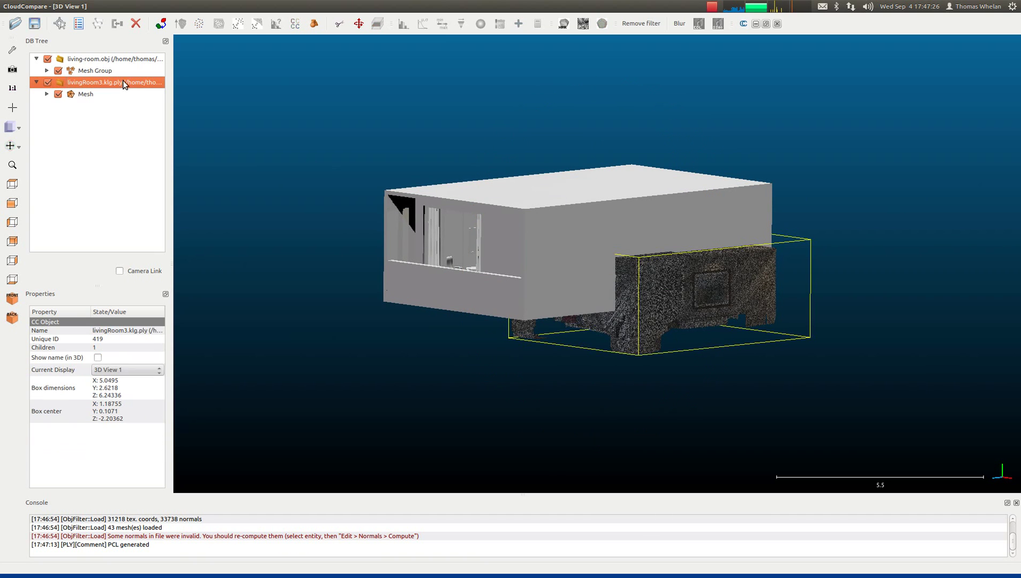
pyautogui.click(88, 95)
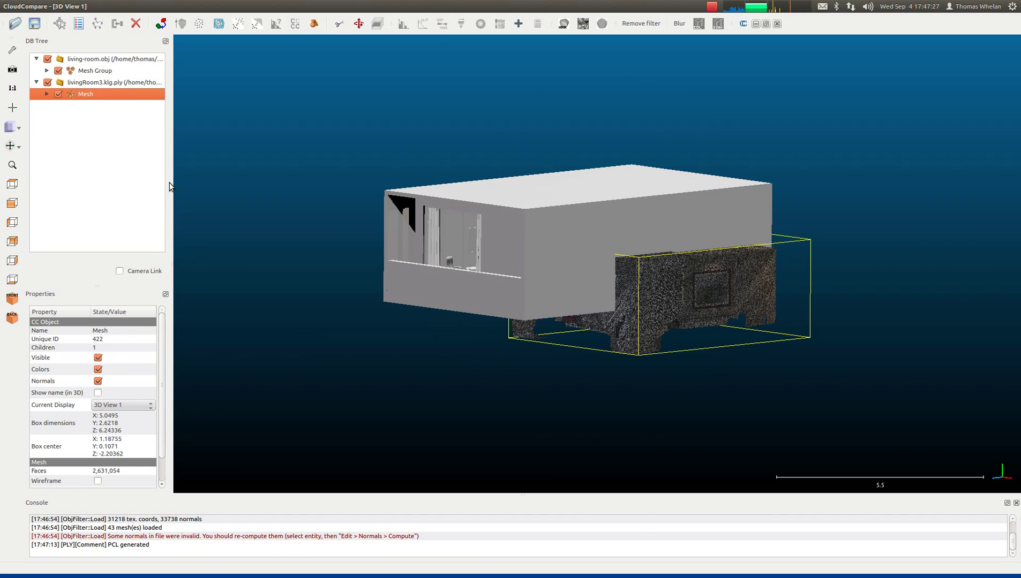
pyautogui.click(98, 381)
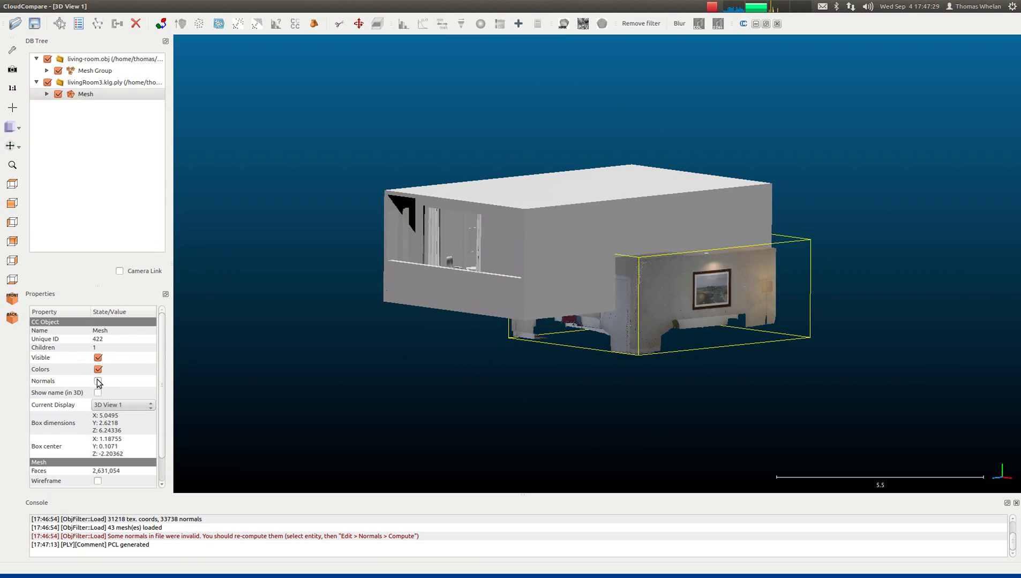
pyautogui.moveTo(565, 337); pyautogui.dragTo(354, 283)
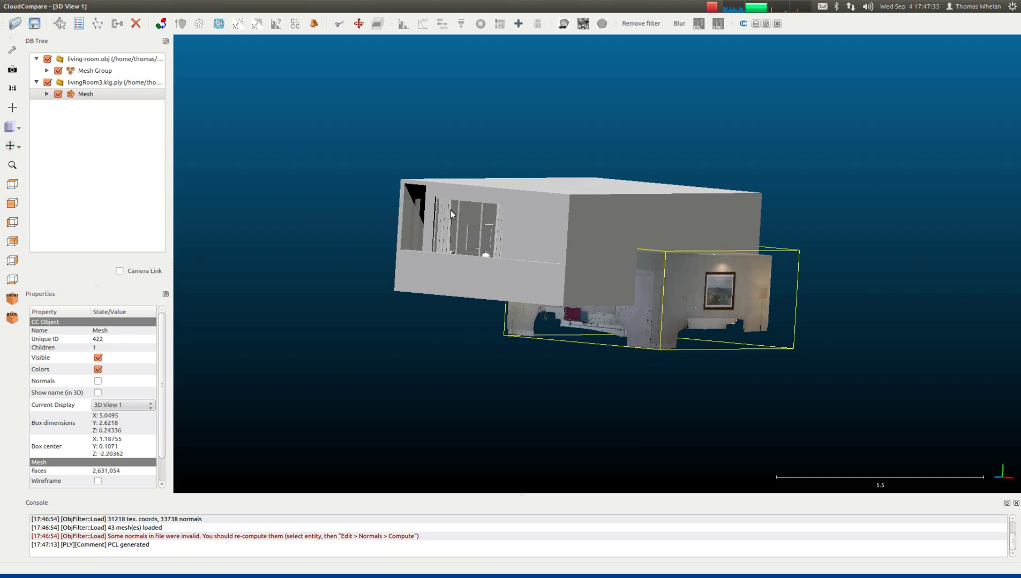
pyautogui.moveTo(450, 214); pyautogui.dragTo(487, 185)
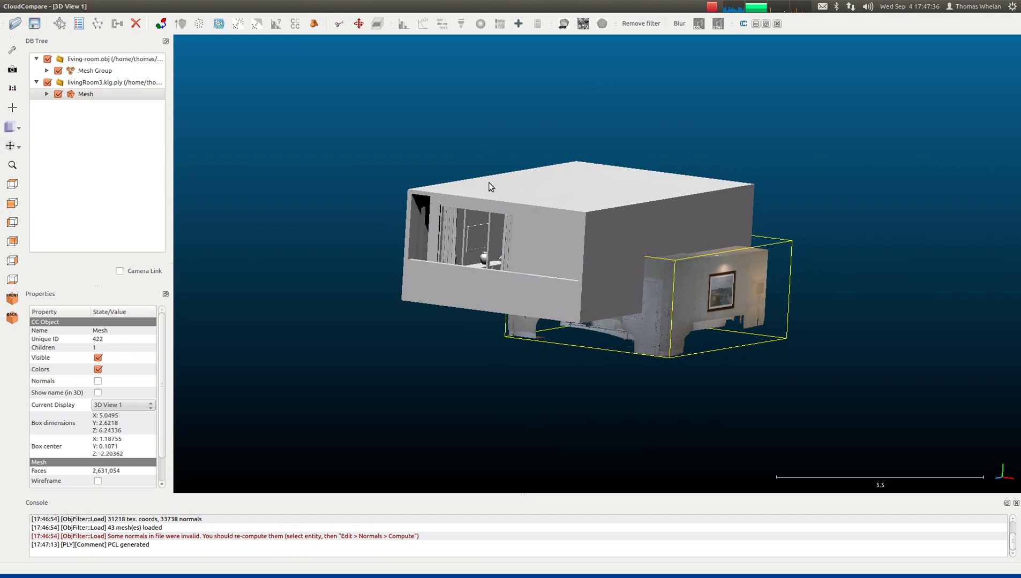
# Step: Hide living-room.obj and the reconstruction Mesh, showing its Vertices cloud with Normals off
pyautogui.click(47, 58)
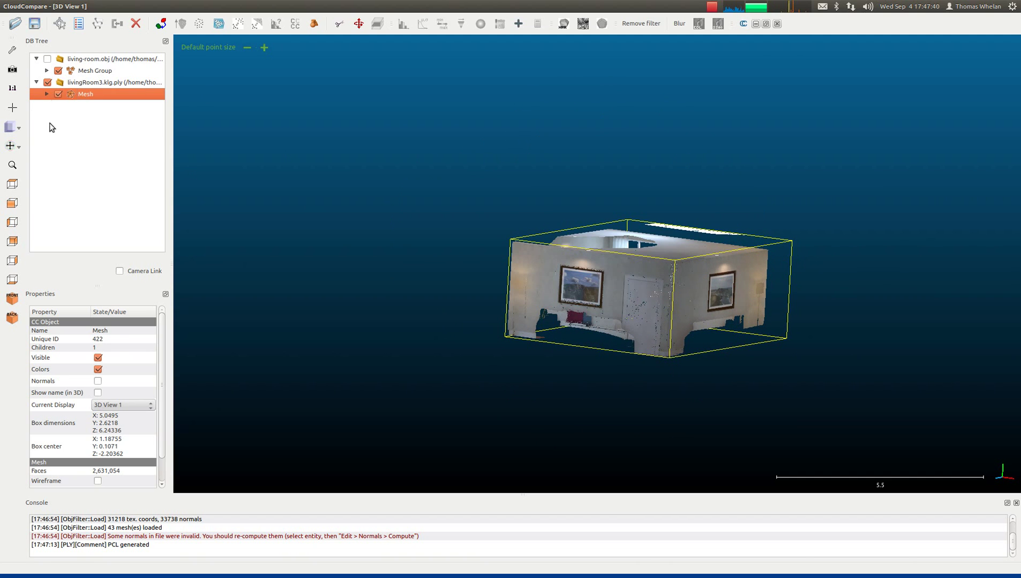
pyautogui.click(97, 357)
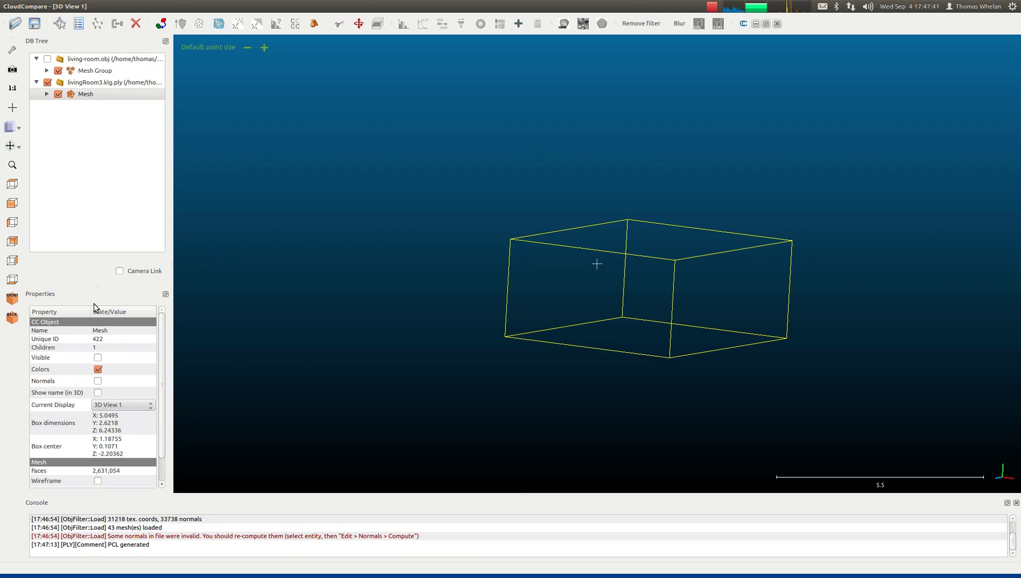
pyautogui.click(47, 95)
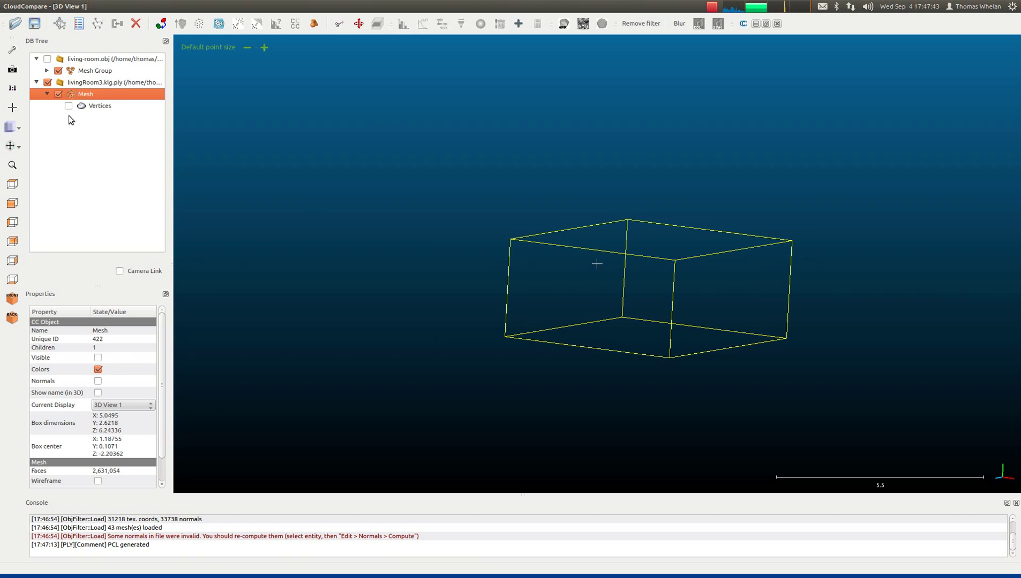
pyautogui.click(68, 106)
pyautogui.press('Down')
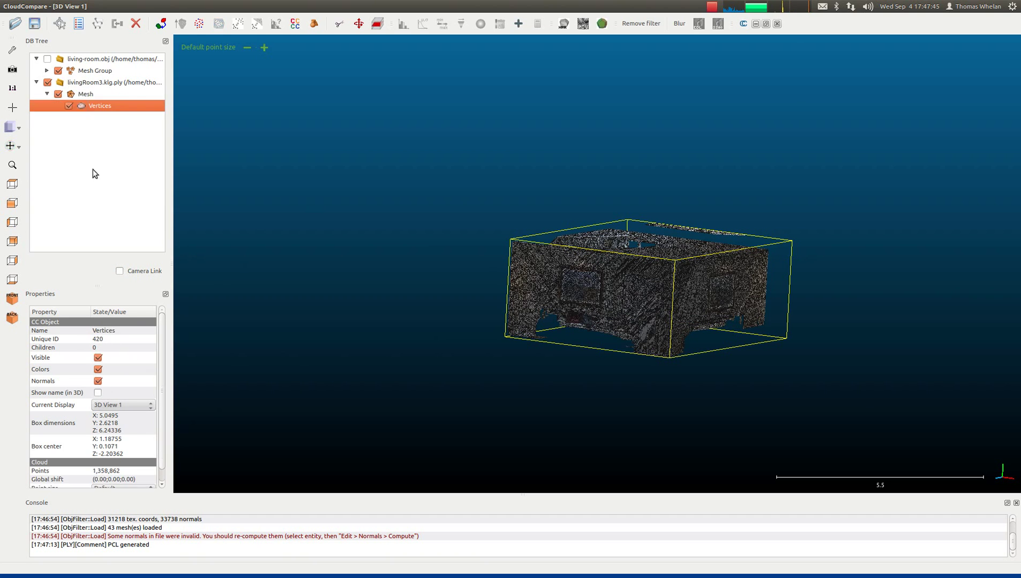
pyautogui.moveTo(214, 322); pyautogui.dragTo(182, 412)
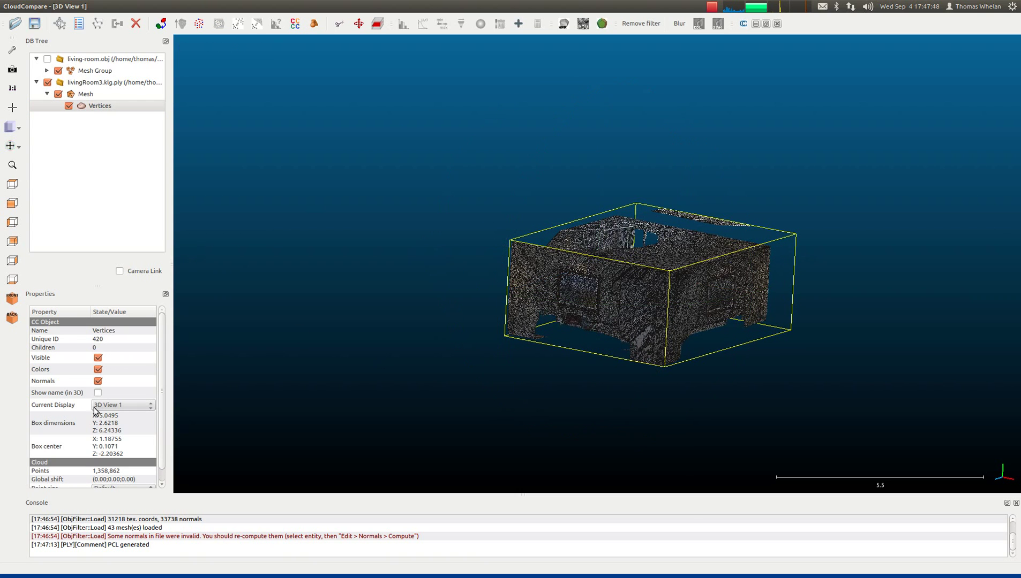
pyautogui.click(98, 381)
pyautogui.moveTo(466, 359); pyautogui.dragTo(436, 311)
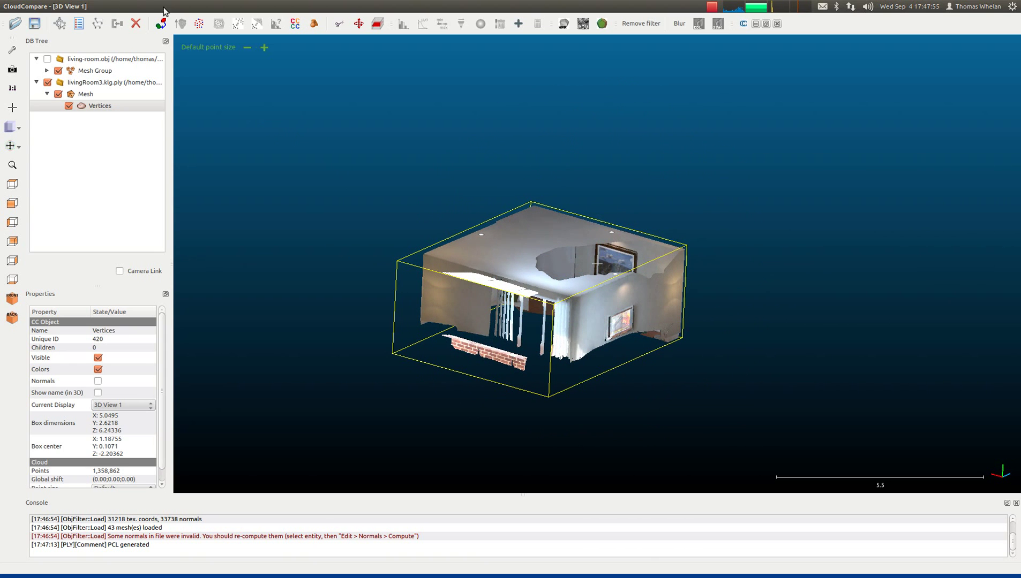
# Step: Apply a 4x4 identity transformation with -1 in the Y diagonal entry to the Vertices cloud
pyautogui.click(77, 6)
pyautogui.moveTo(59, 6)
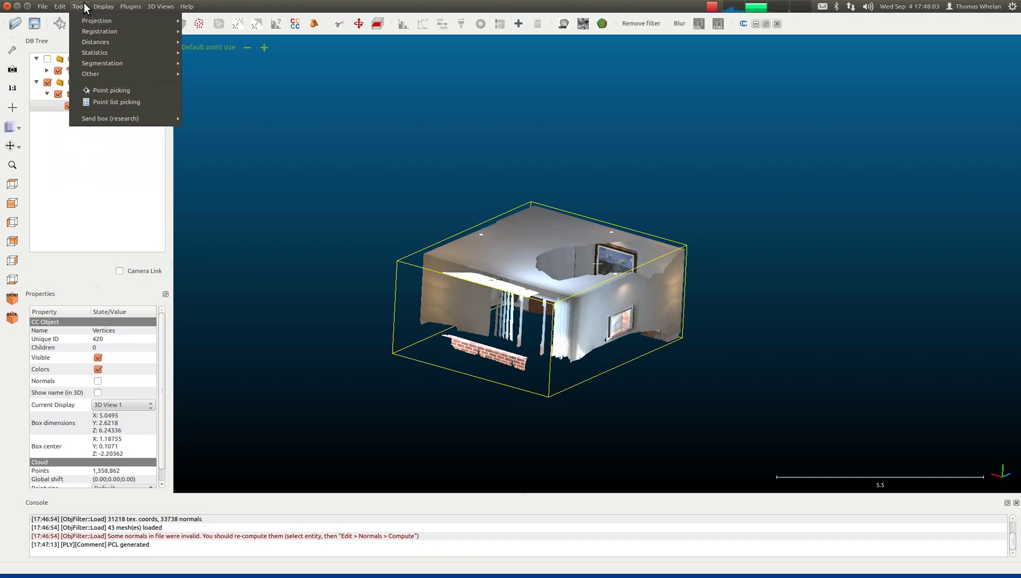
pyautogui.click(84, 113)
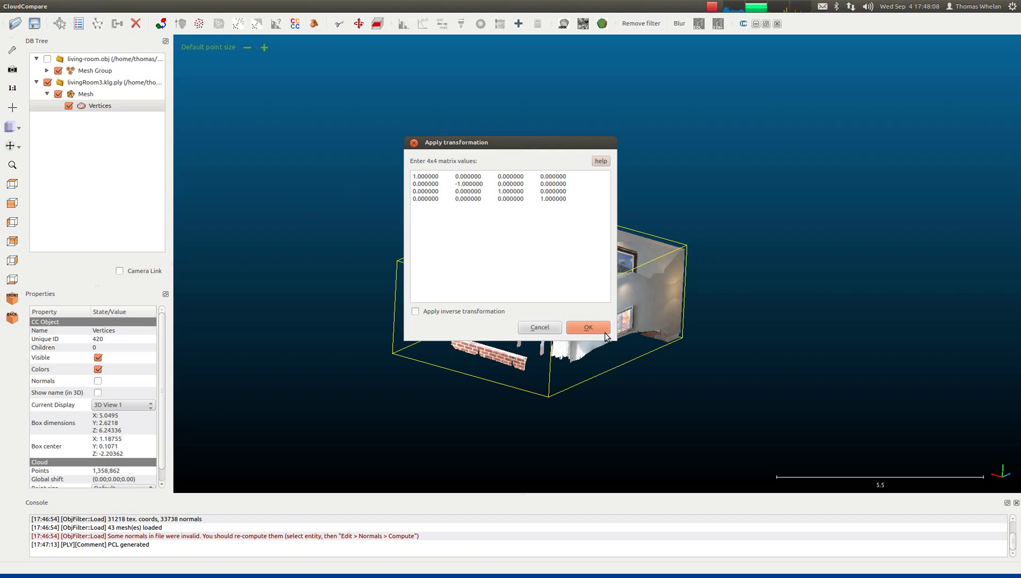
pyautogui.click(588, 327)
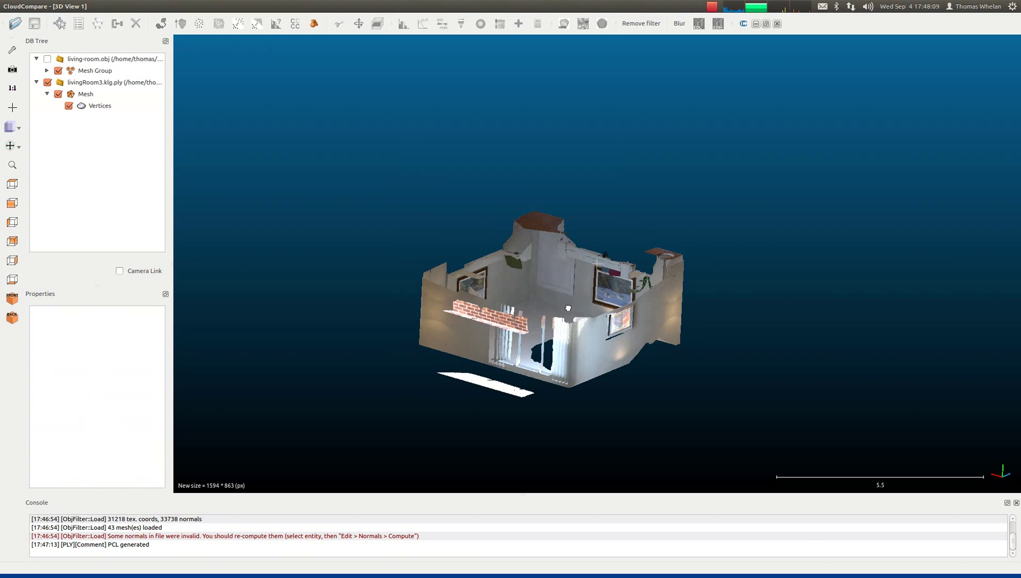
# Step: Show the living-room vertices cloud, hide its Mesh Group meshes, and re-enable living-room.obj
pyautogui.moveTo(568, 309); pyautogui.dragTo(606, 328)
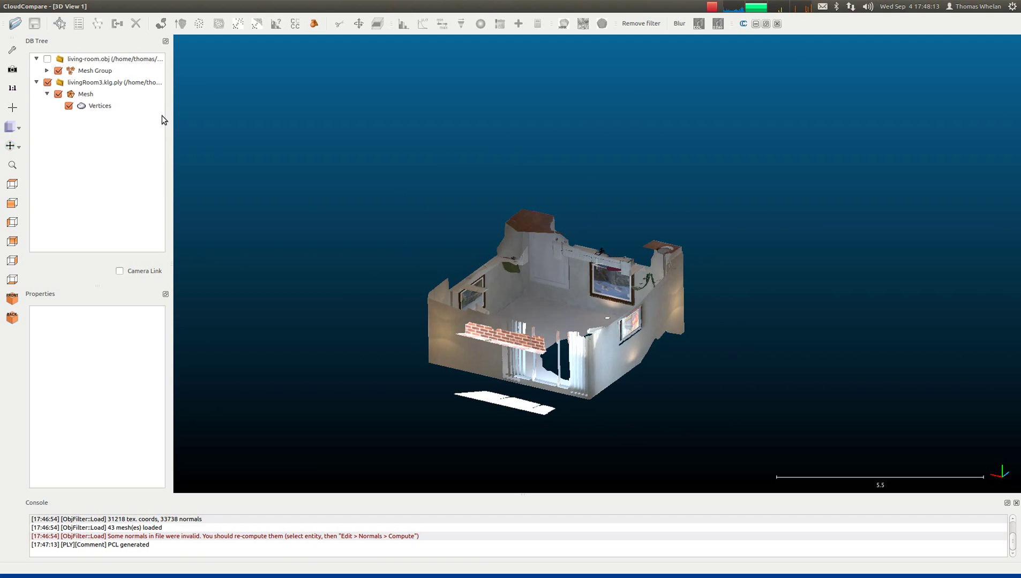
pyautogui.click(47, 70)
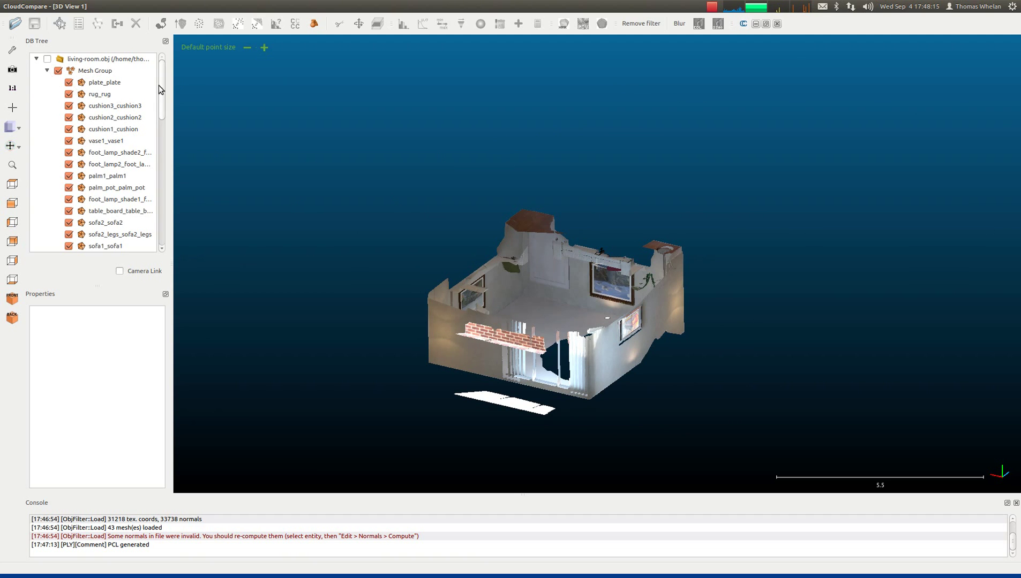
pyautogui.scroll(-2, 160, 84)
pyautogui.scroll(2, 156, 68)
pyautogui.scroll(-7, 161, 134)
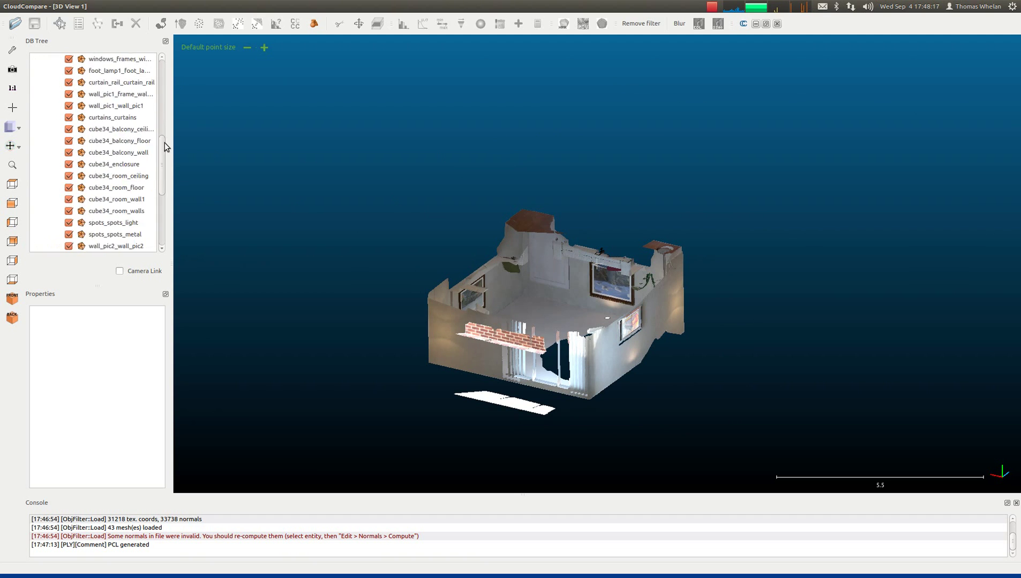
pyautogui.moveTo(162, 144); pyautogui.dragTo(161, 256)
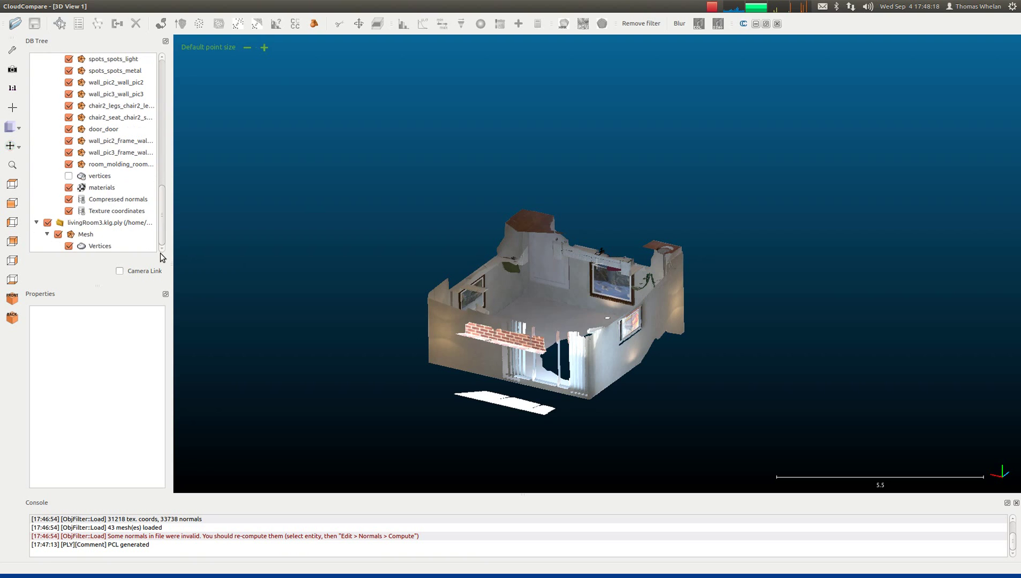
pyautogui.click(69, 176)
pyautogui.moveTo(160, 204); pyautogui.dragTo(154, 75)
pyautogui.click(96, 70)
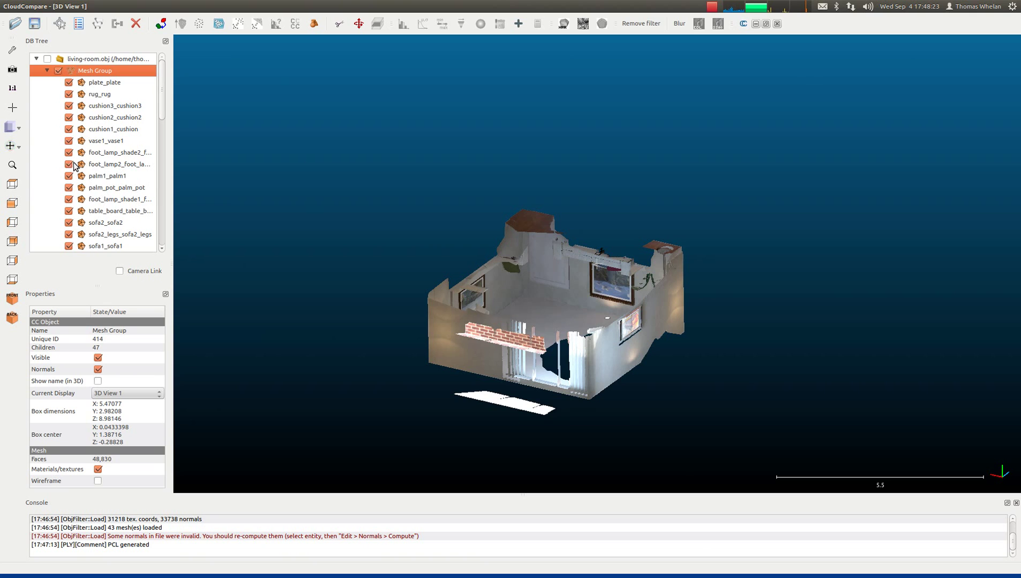
pyautogui.click(98, 357)
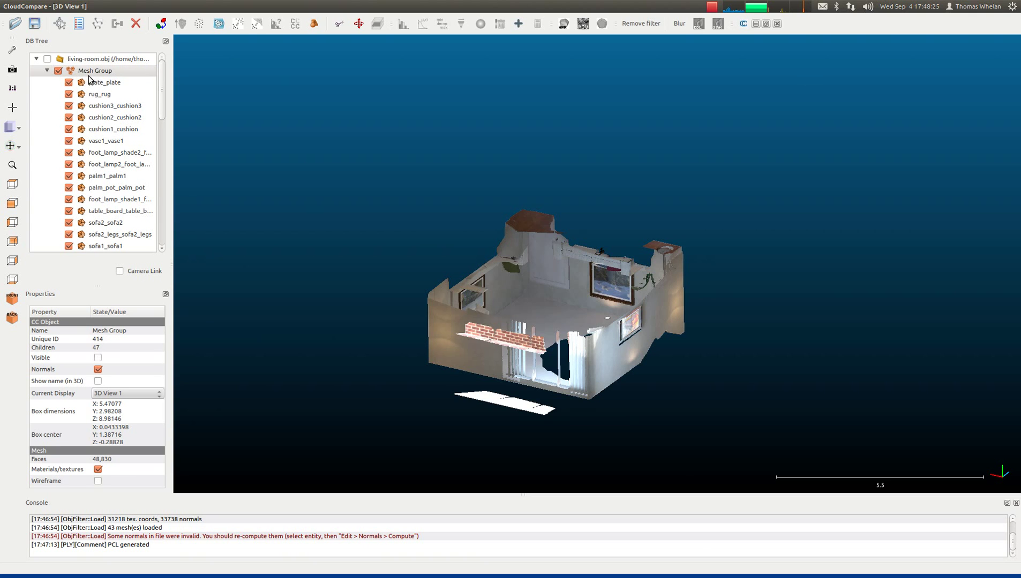
pyautogui.click(47, 59)
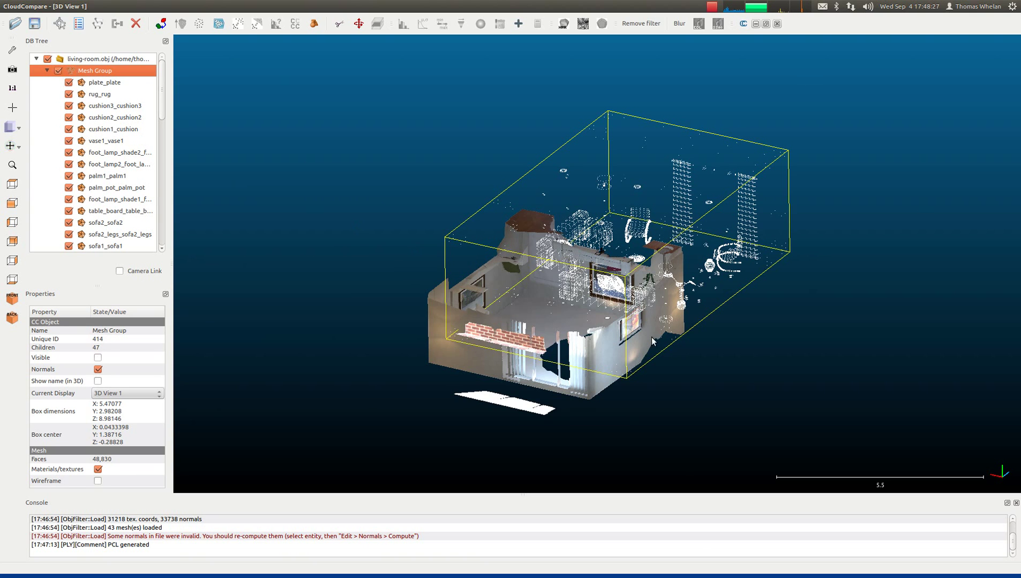
# Step: Select both the living-room vertices cloud and the reconstruction's Vertices cloud together
pyautogui.moveTo(652, 336); pyautogui.dragTo(637, 300)
pyautogui.moveTo(556, 165); pyautogui.dragTo(455, 303)
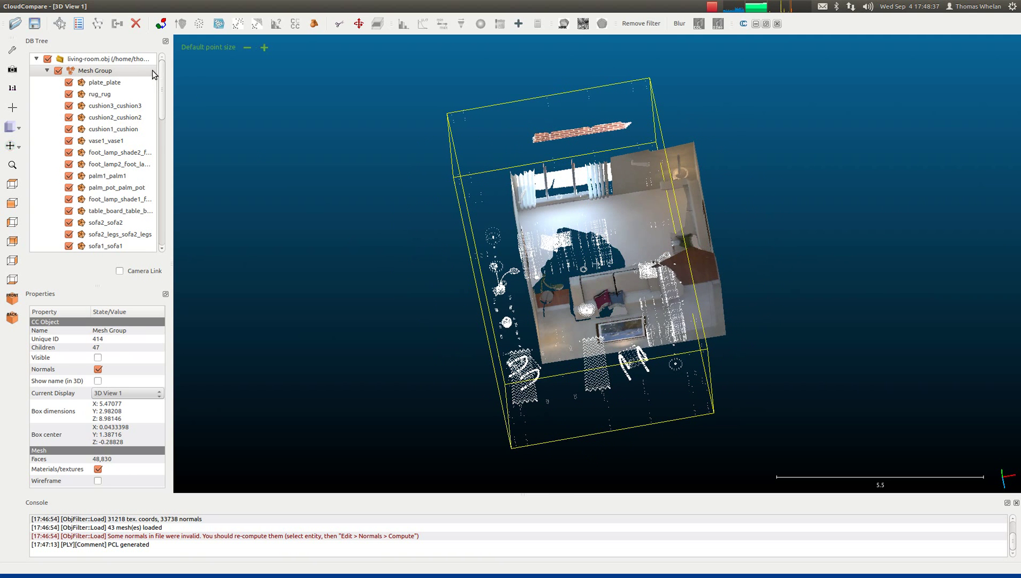
pyautogui.moveTo(161, 75); pyautogui.dragTo(162, 239)
pyautogui.click(126, 176)
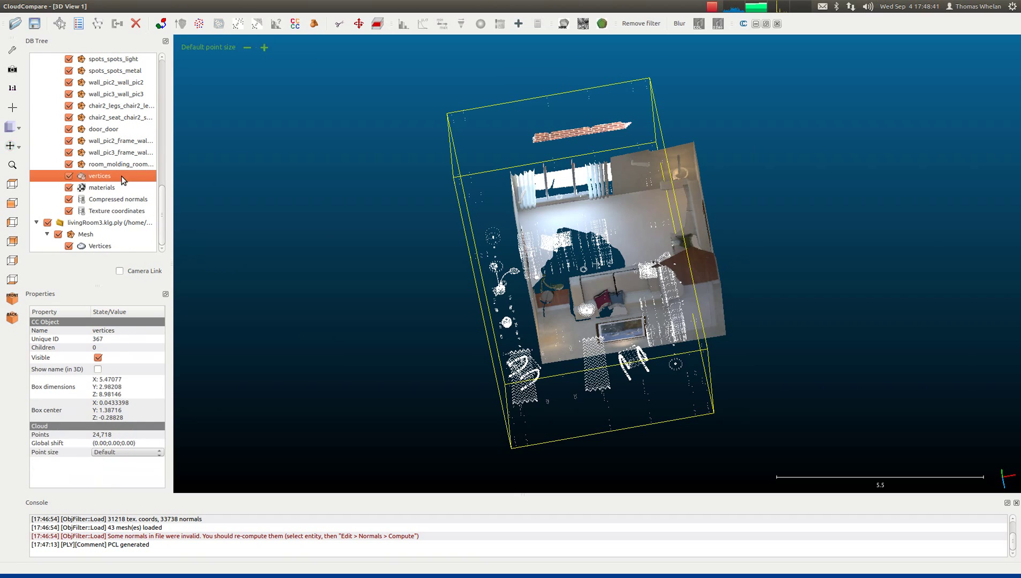
pyautogui.keyDown('ctrl'); pyautogui.click(117, 247); pyautogui.keyUp('ctrl')
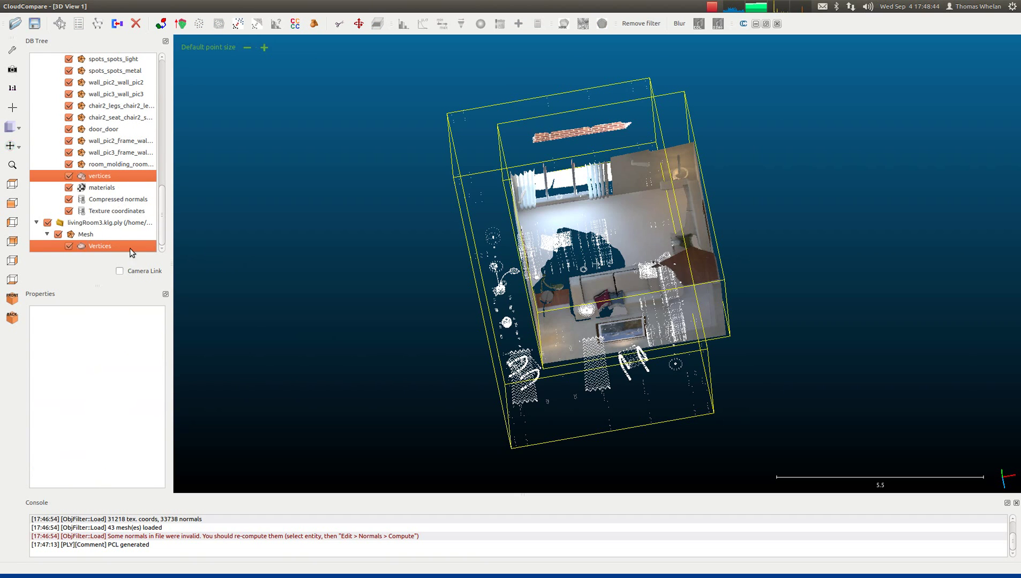
# Step: Start point-pair alignment with Vertices swapped to aligned and living-room vertices as reference
pyautogui.click(162, 24)
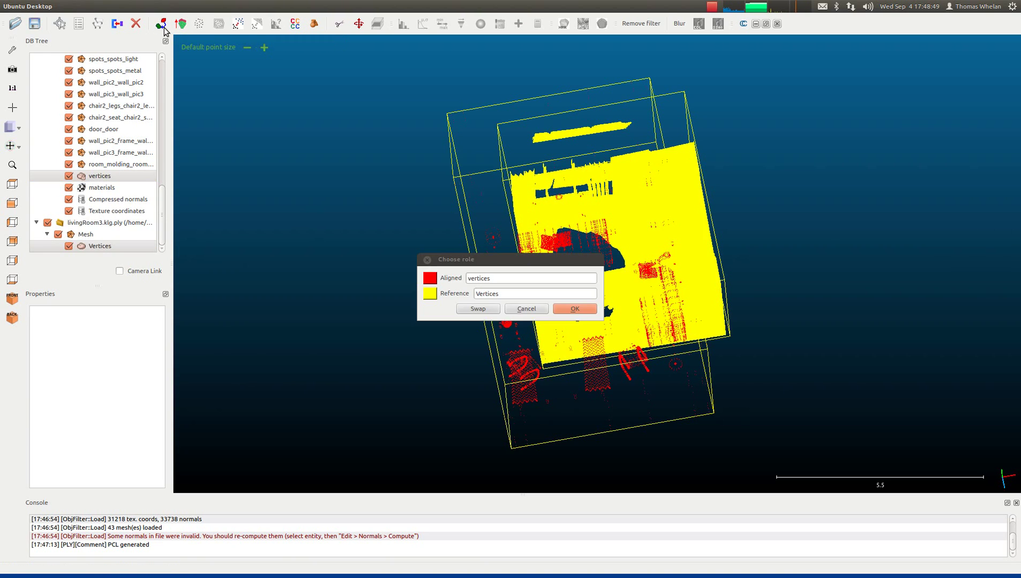
pyautogui.moveTo(489, 260); pyautogui.dragTo(350, 210)
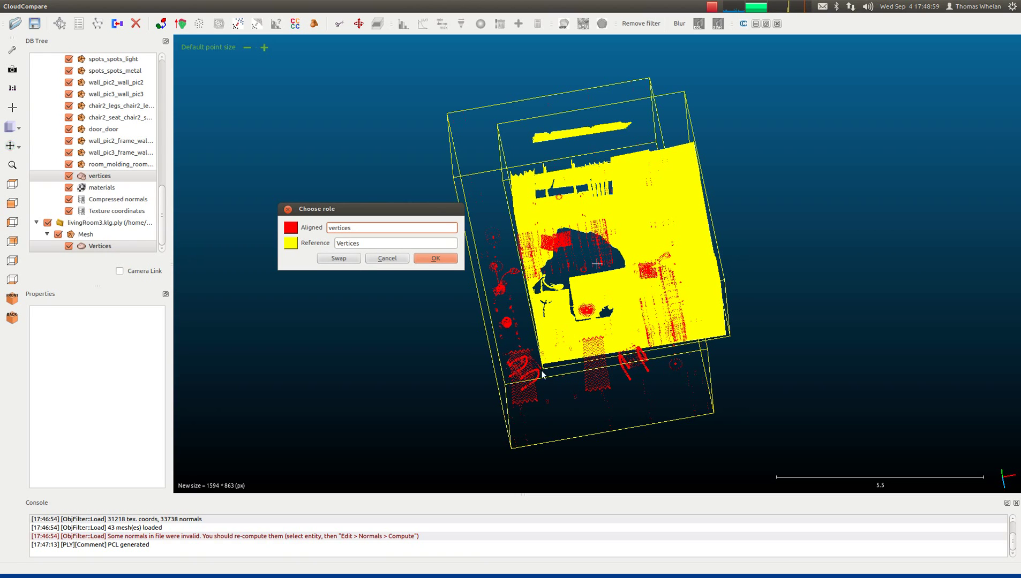
pyautogui.click(352, 257)
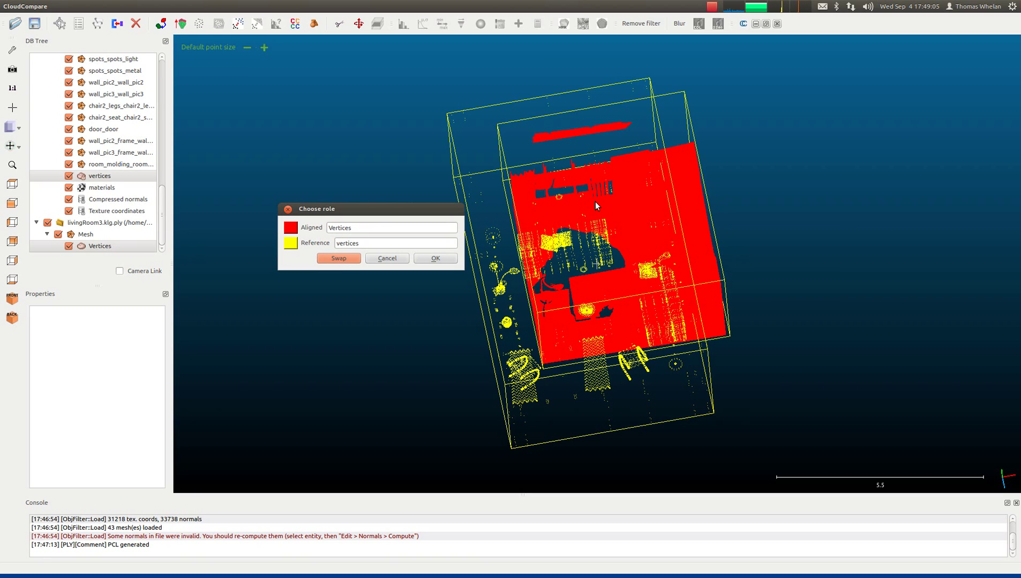
pyautogui.click(445, 258)
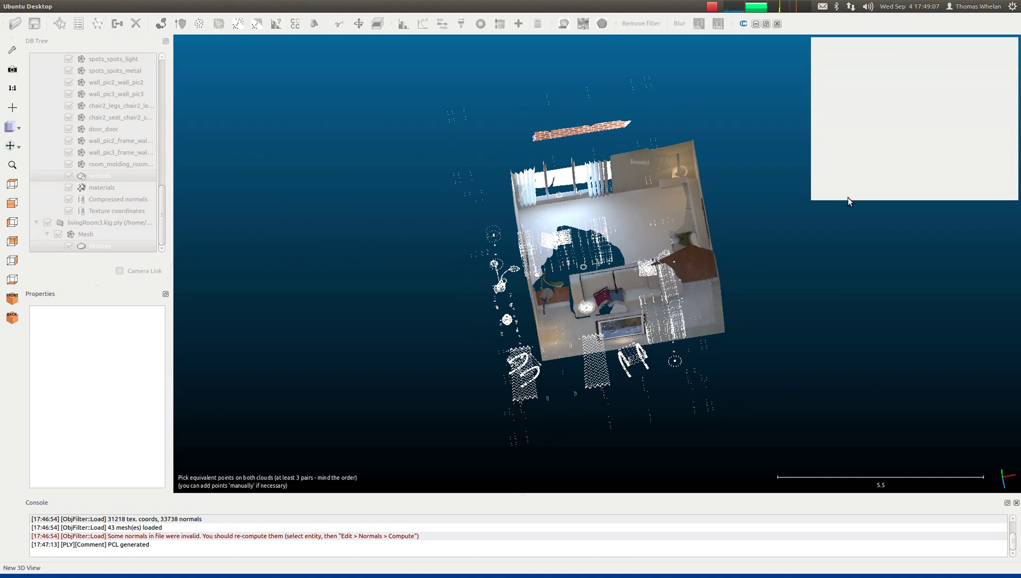
# Step: Pick the first two matching pairs, R0/A0 and R1/A1, on the living-room and reconstruction clouds
pyautogui.moveTo(541, 321); pyautogui.dragTo(610, 177)
pyautogui.scroll(5, 549, 148)
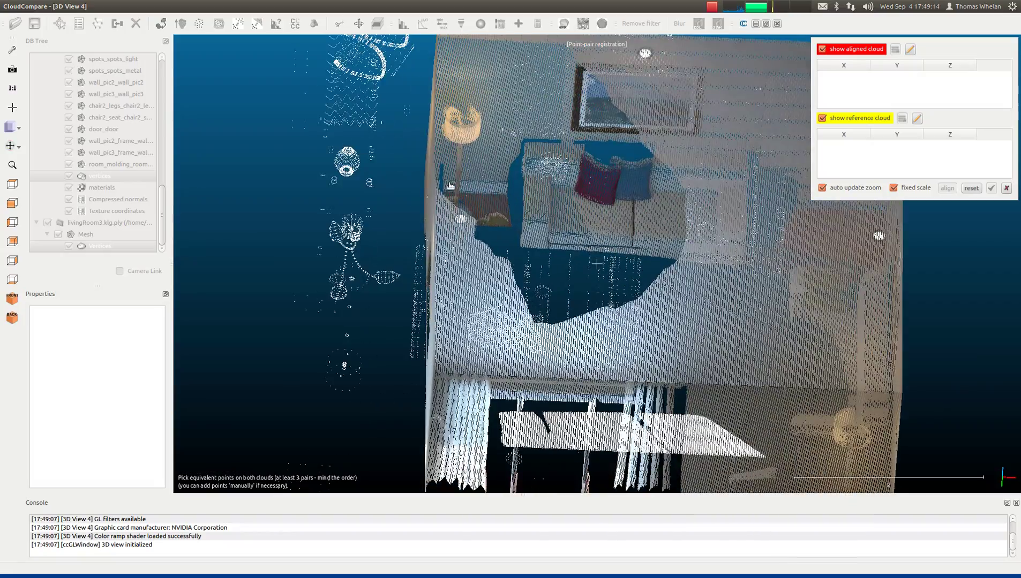
pyautogui.moveTo(511, 150); pyautogui.dragTo(514, 273)
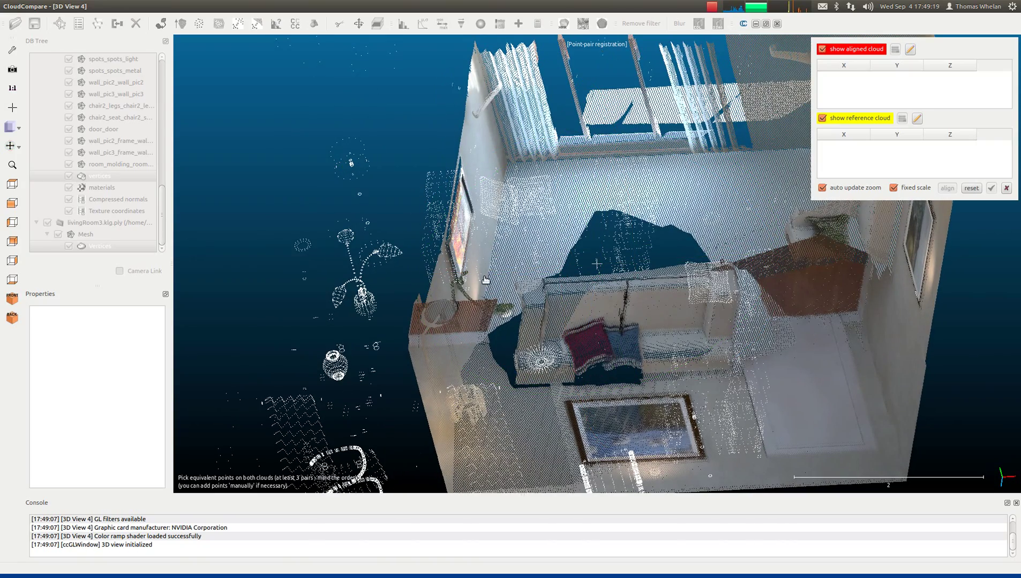
pyautogui.click(348, 164)
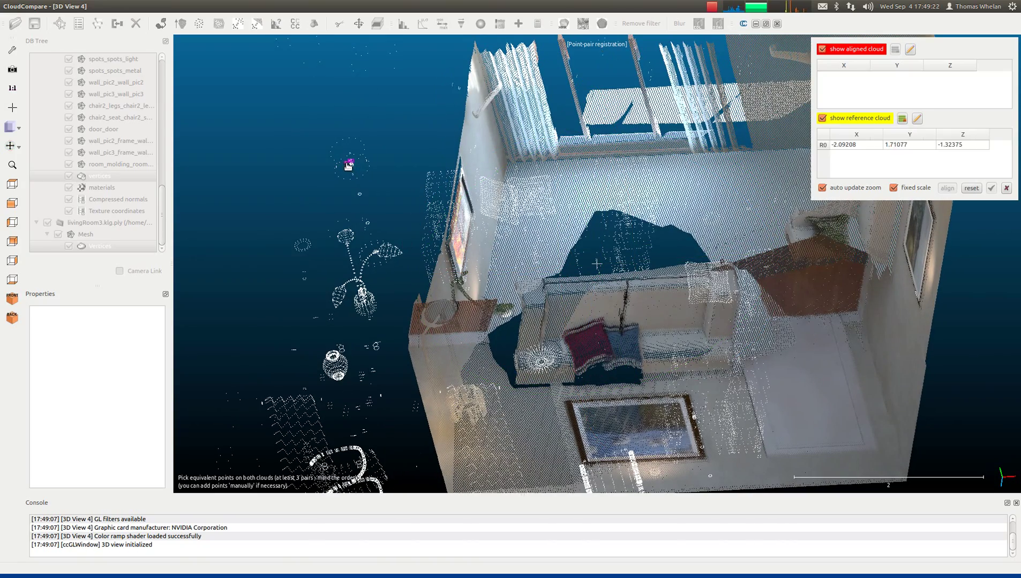
pyautogui.moveTo(397, 241); pyautogui.dragTo(462, 137)
pyautogui.click(523, 156)
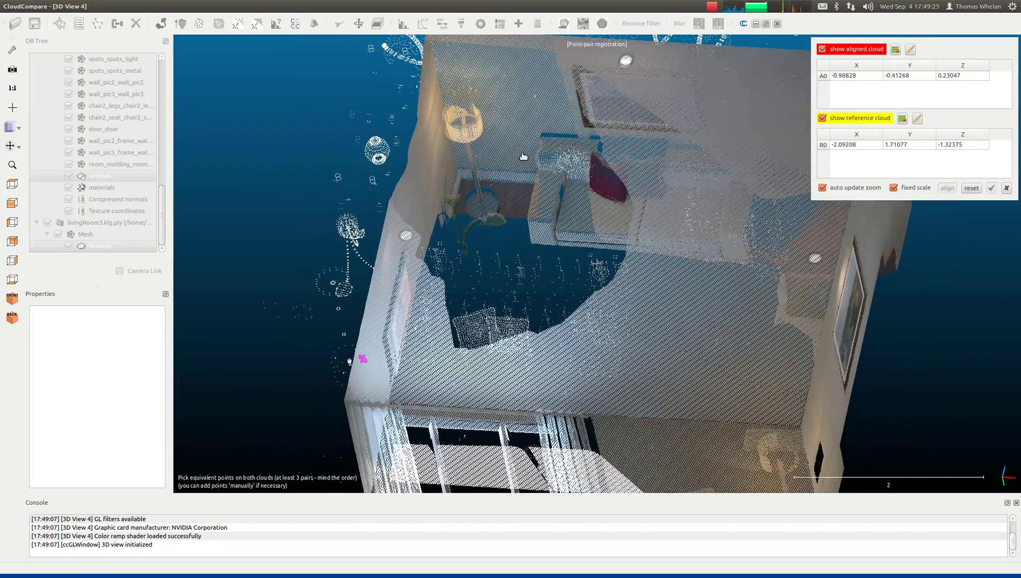
pyautogui.moveTo(540, 87); pyautogui.dragTo(538, 232)
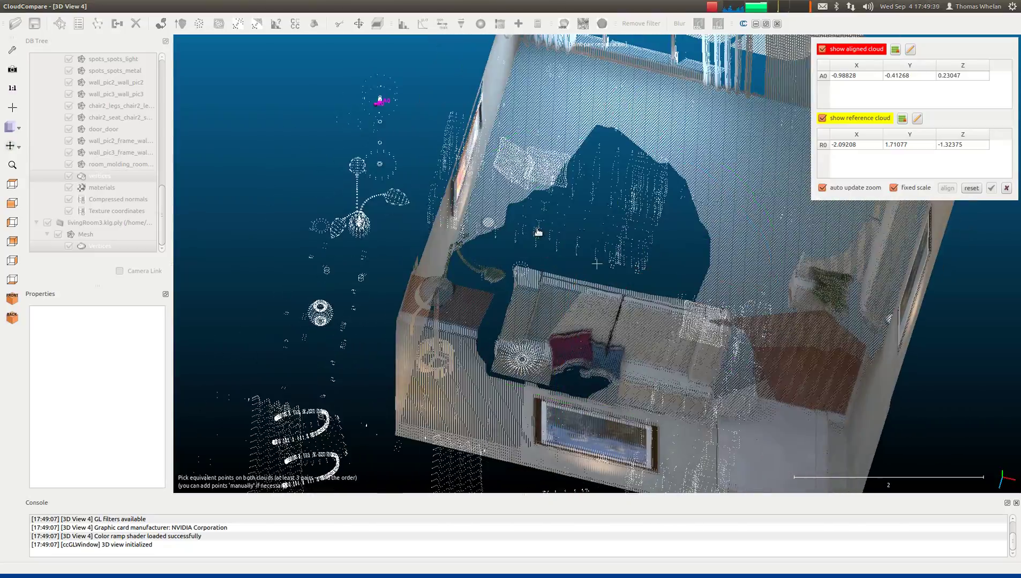
pyautogui.click(582, 306)
pyautogui.moveTo(543, 363); pyautogui.dragTo(640, 183)
pyautogui.click(631, 242)
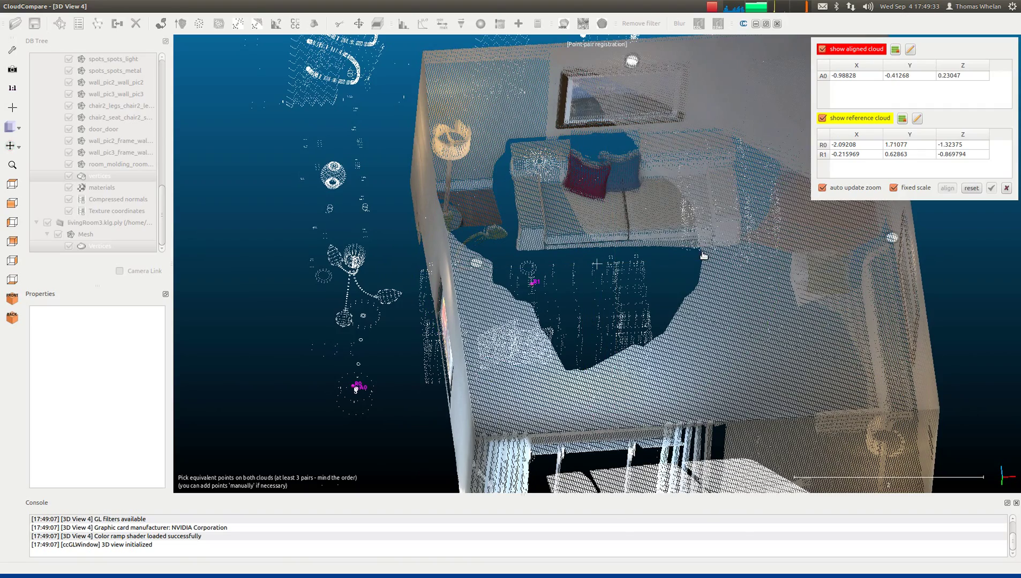
pyautogui.click(629, 236)
# Step: Pick the remaining pairs R2/A2 and R3, completing four point pairs
pyautogui.moveTo(629, 236); pyautogui.dragTo(614, 181)
pyautogui.click(539, 218)
pyautogui.click(614, 172)
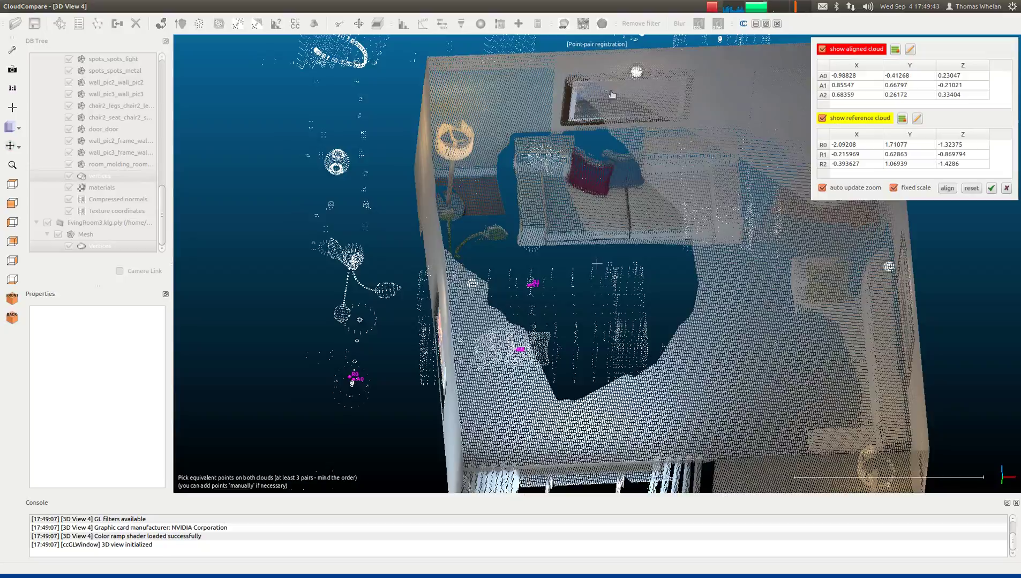
pyautogui.moveTo(612, 95); pyautogui.dragTo(541, 273)
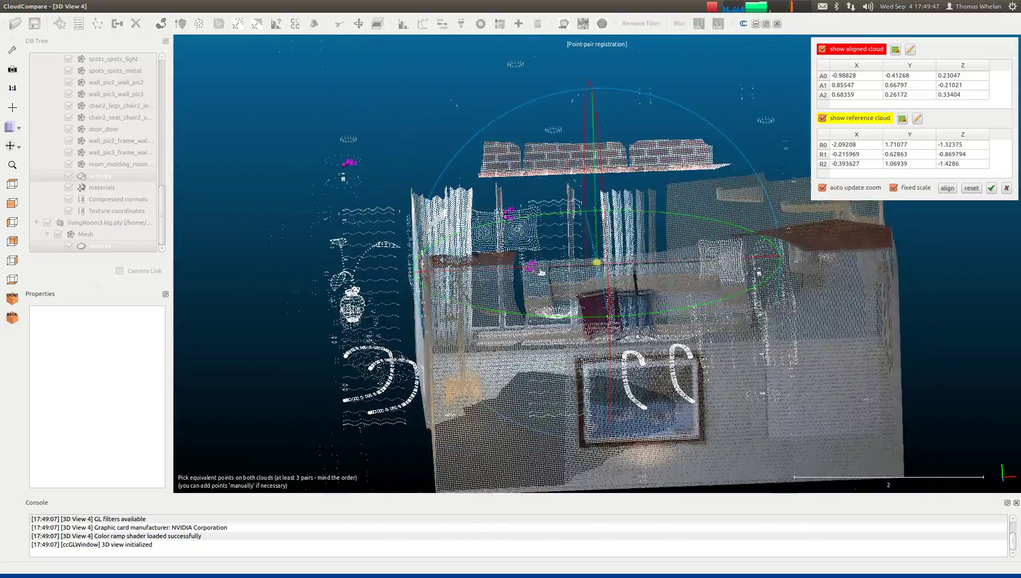
pyautogui.click(575, 100)
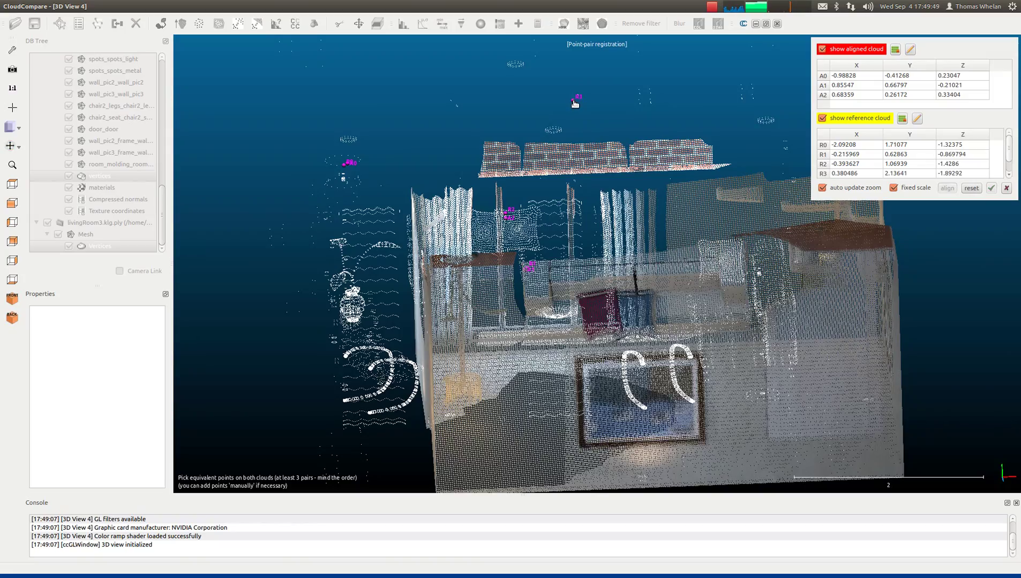
pyautogui.moveTo(571, 365); pyautogui.dragTo(781, 178)
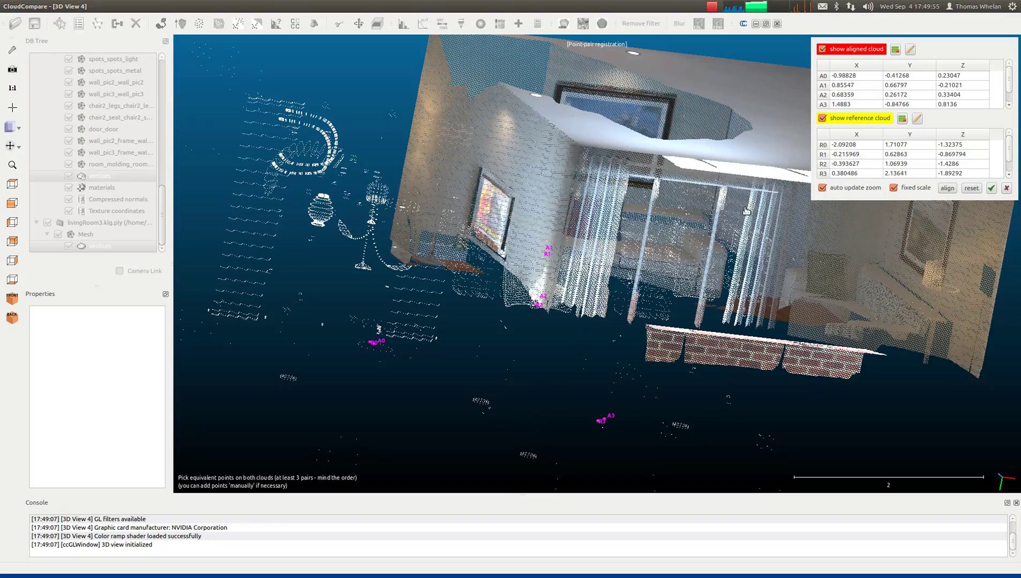
pyautogui.moveTo(746, 211); pyautogui.dragTo(684, 350)
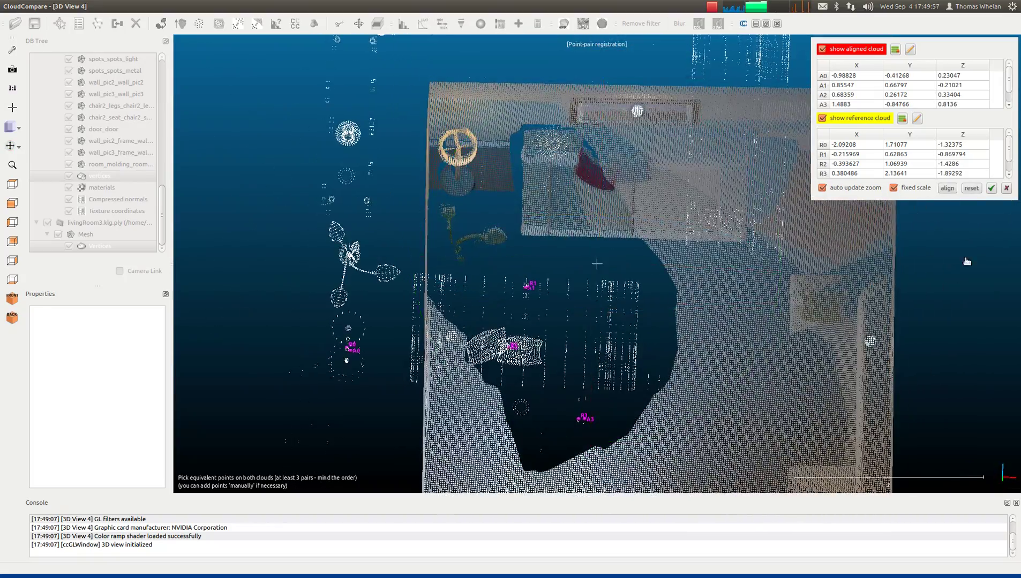
# Step: Compute and accept the point-pair alignment at RMS 0.0225361, then close the summary
pyautogui.click(946, 188)
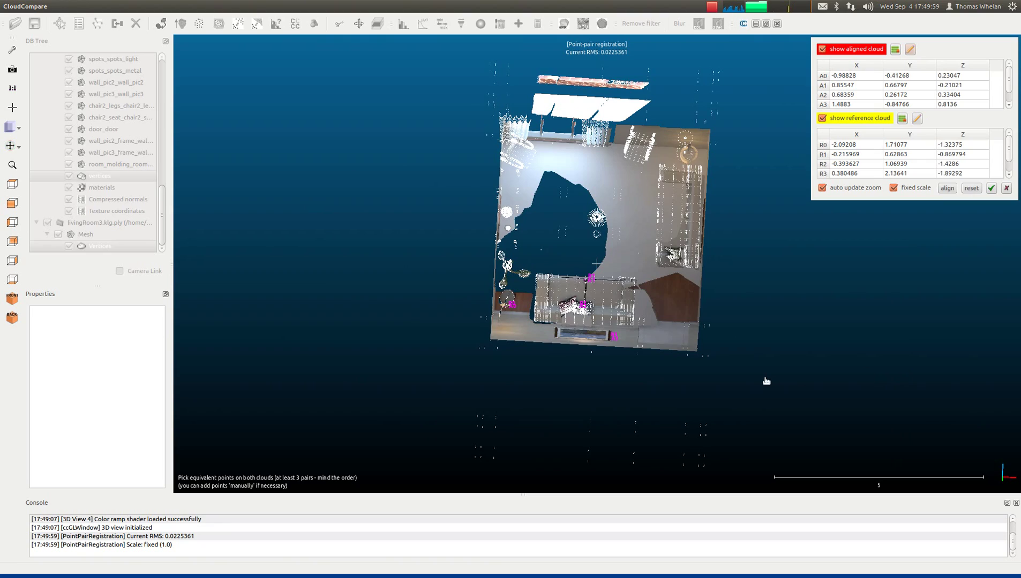
pyautogui.moveTo(755, 362); pyautogui.dragTo(851, 271)
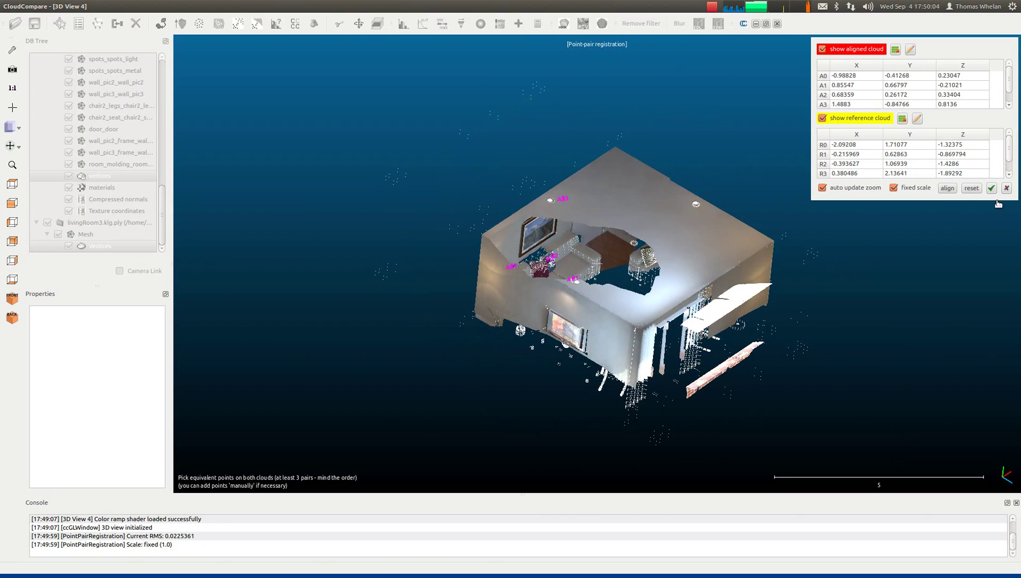
pyautogui.click(991, 189)
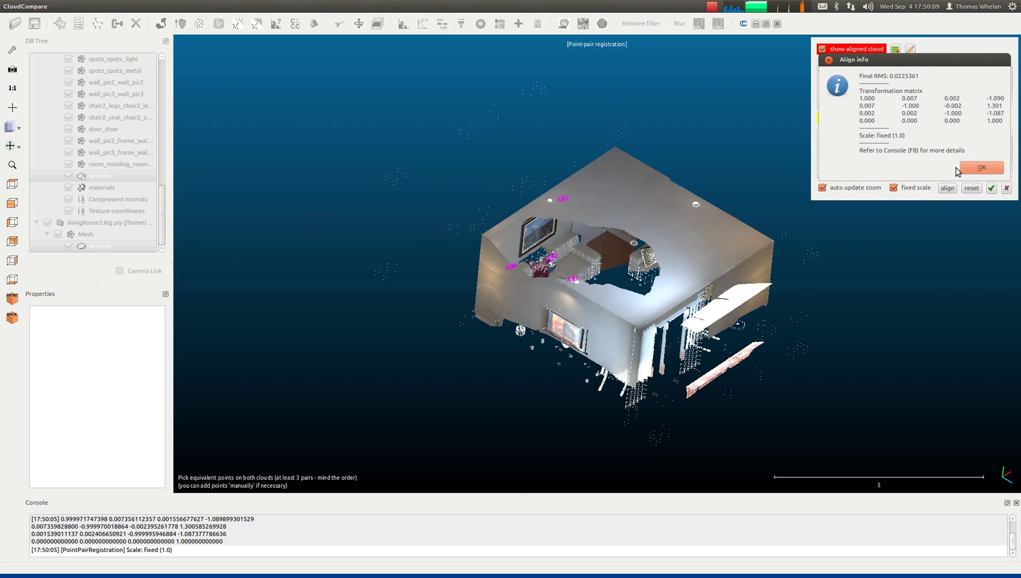
pyautogui.click(971, 170)
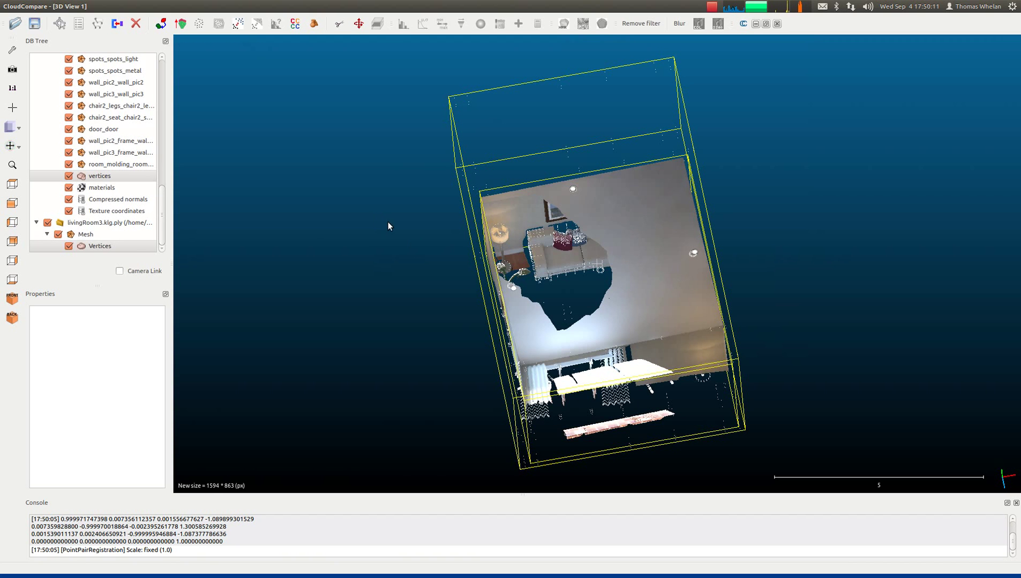
# Step: Collapse and select the living-room Mesh Group, then uncheck livingRoom3.klg.ply to hide it
pyautogui.moveTo(590, 408); pyautogui.dragTo(873, 298)
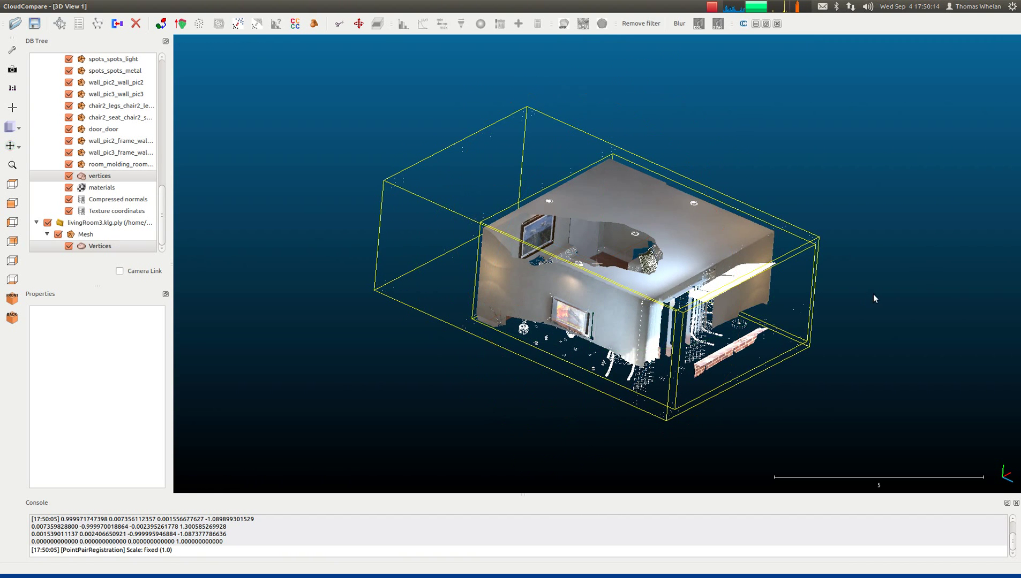
pyautogui.click(163, 228)
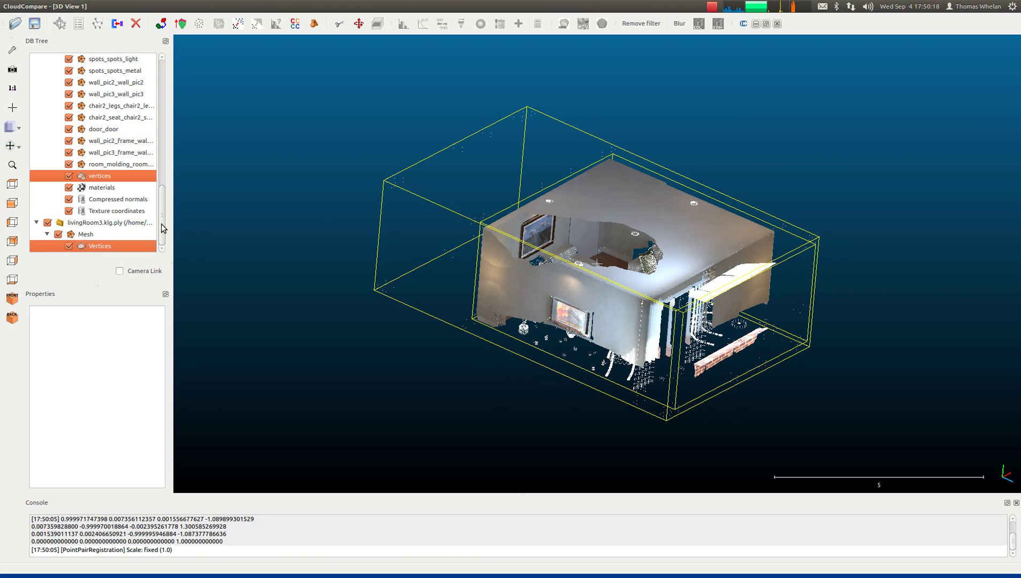
pyautogui.scroll(10, 164, 228)
pyautogui.click(47, 71)
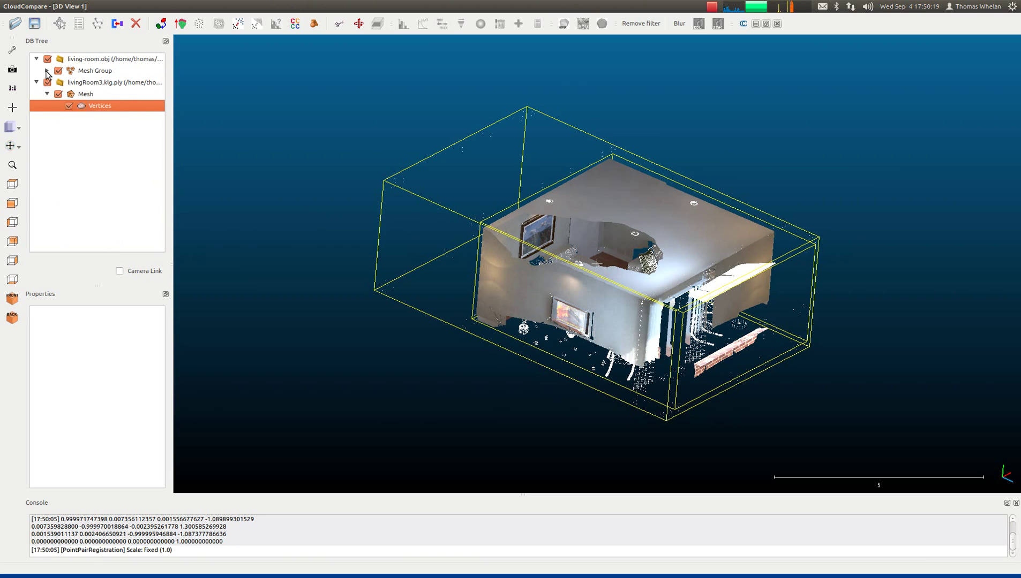
pyautogui.click(101, 73)
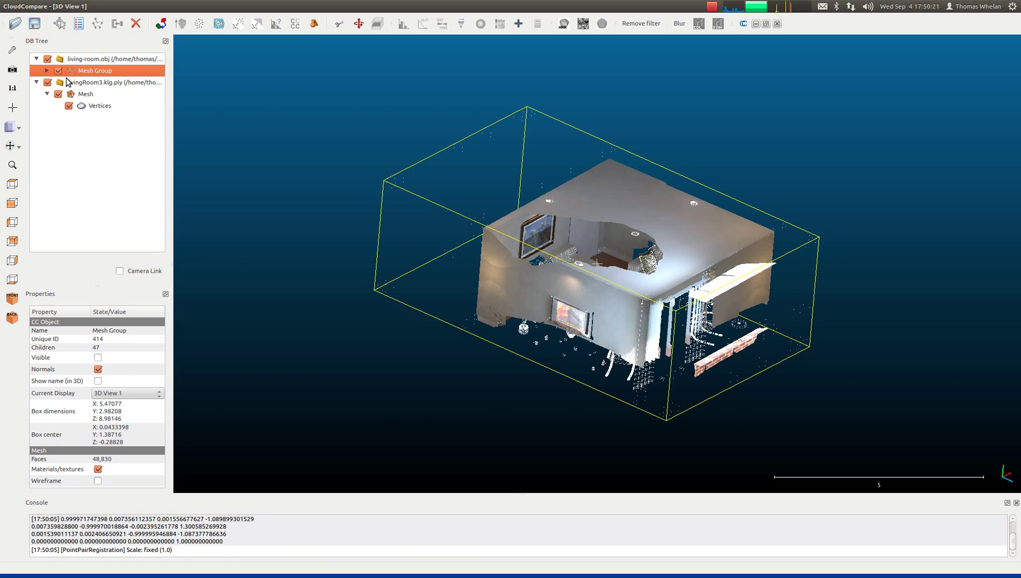
pyautogui.click(48, 83)
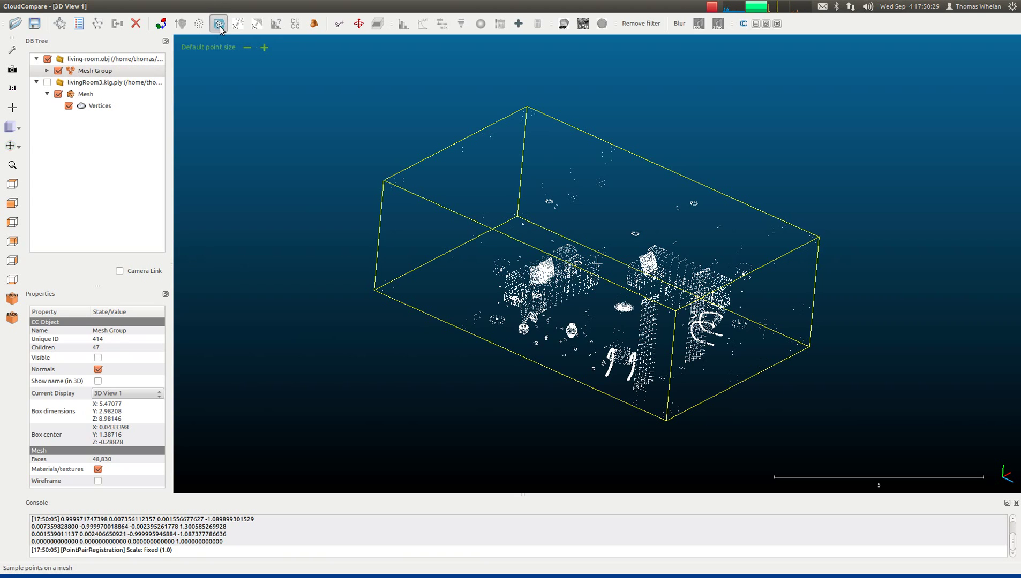
# Step: Sample points on the living-room Mesh Group with an edited point count, creating Mesh Group.sampled
pyautogui.click(219, 25)
pyautogui.moveTo(422, 279); pyautogui.dragTo(432, 283)
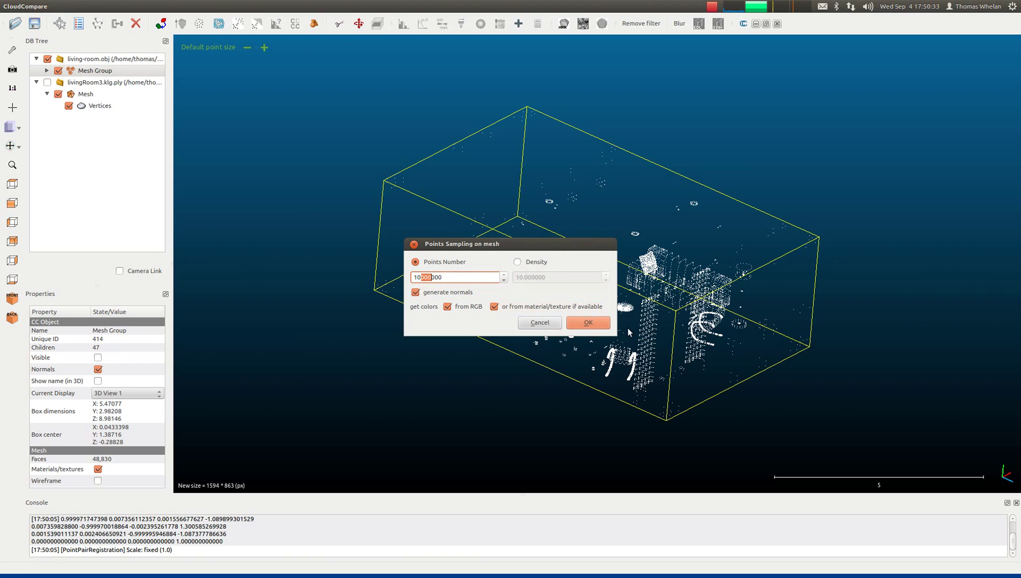
pyautogui.click(596, 321)
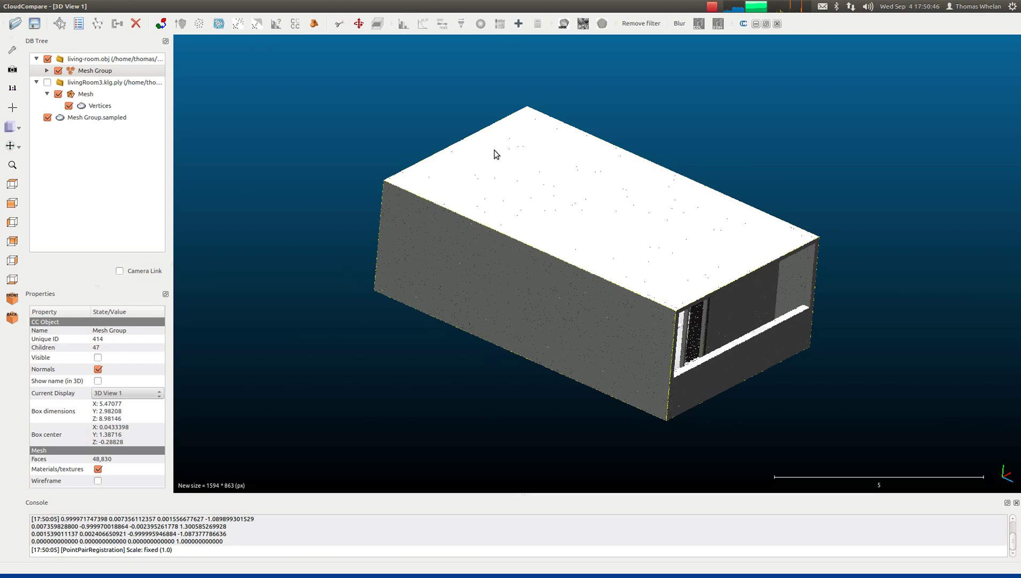
# Step: Hide living-room.obj and the Mesh Group in the DB Tree
pyautogui.click(48, 59)
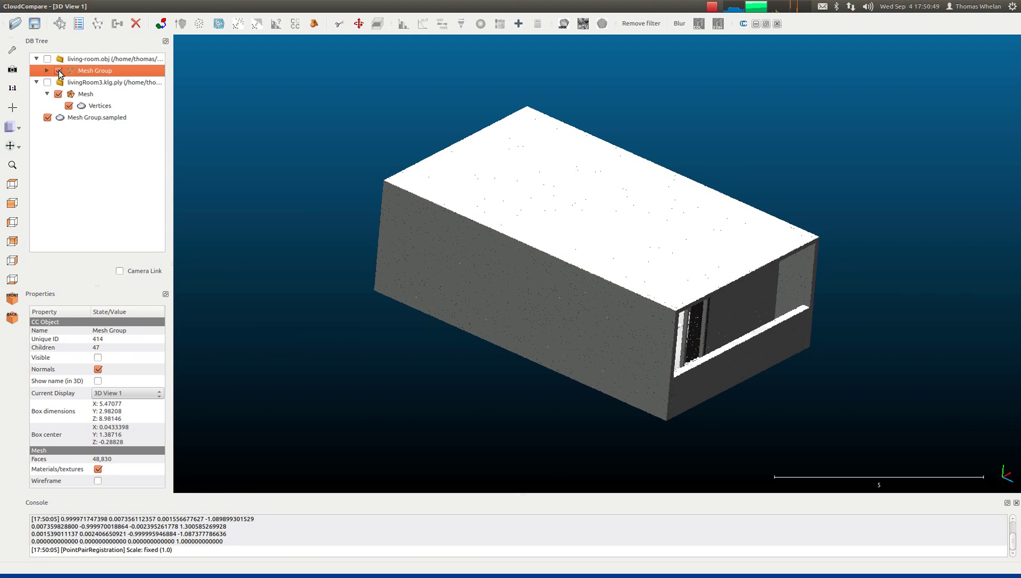
pyautogui.click(58, 71)
pyautogui.scroll(1, 559, 351)
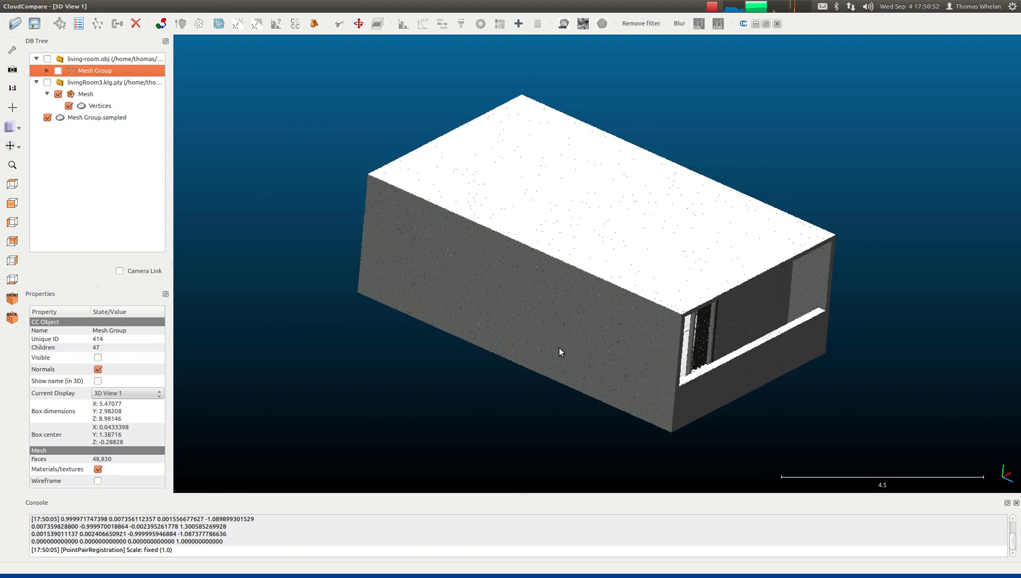
pyautogui.scroll(3, 559, 351)
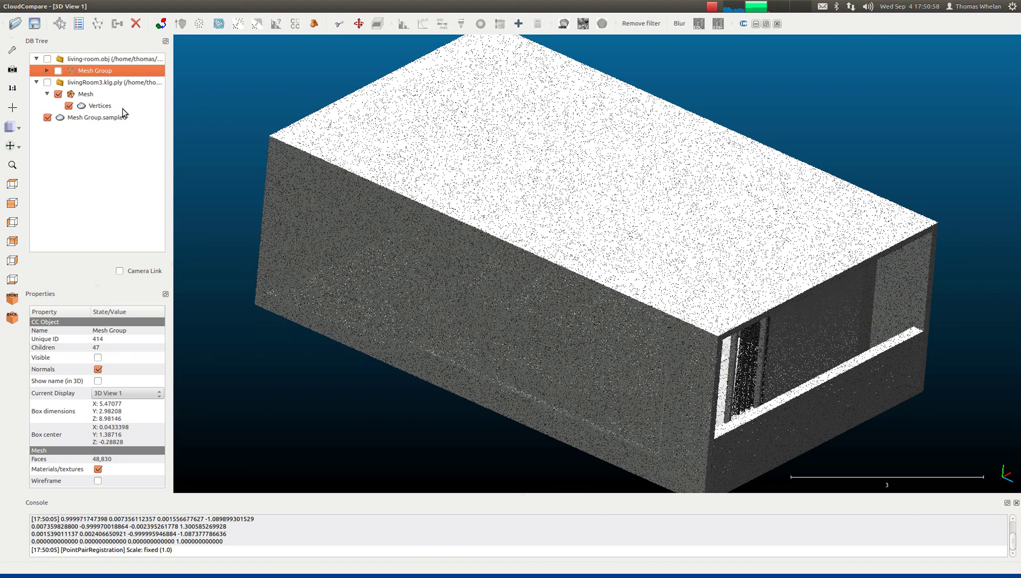
# Step: Select the Vertices and Mesh Group.sampled clouds and bring up Fine registration (ICP)
pyautogui.click(86, 105)
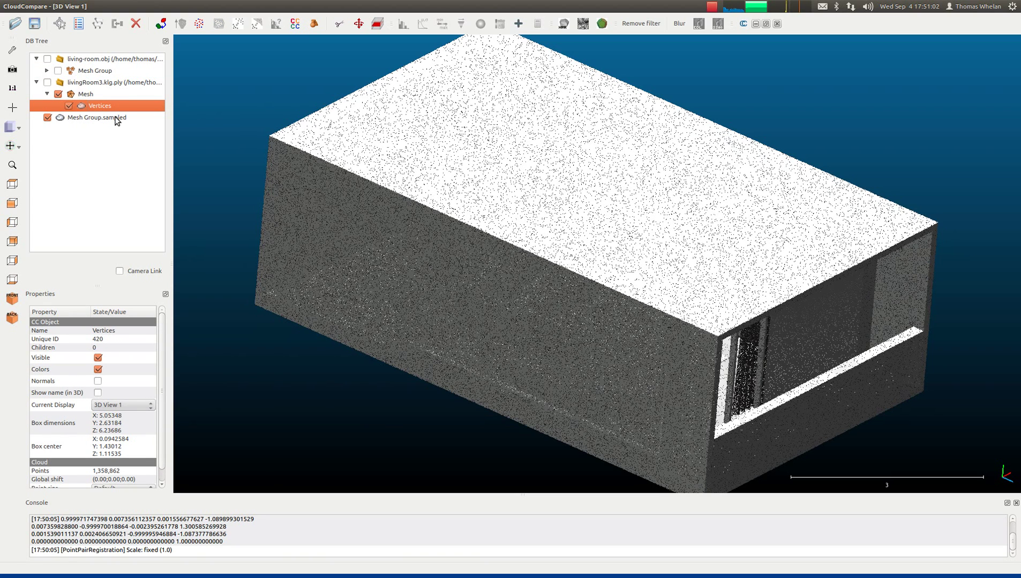
pyautogui.keyDown('ctrl'); pyautogui.click(116, 119); pyautogui.keyUp('ctrl')
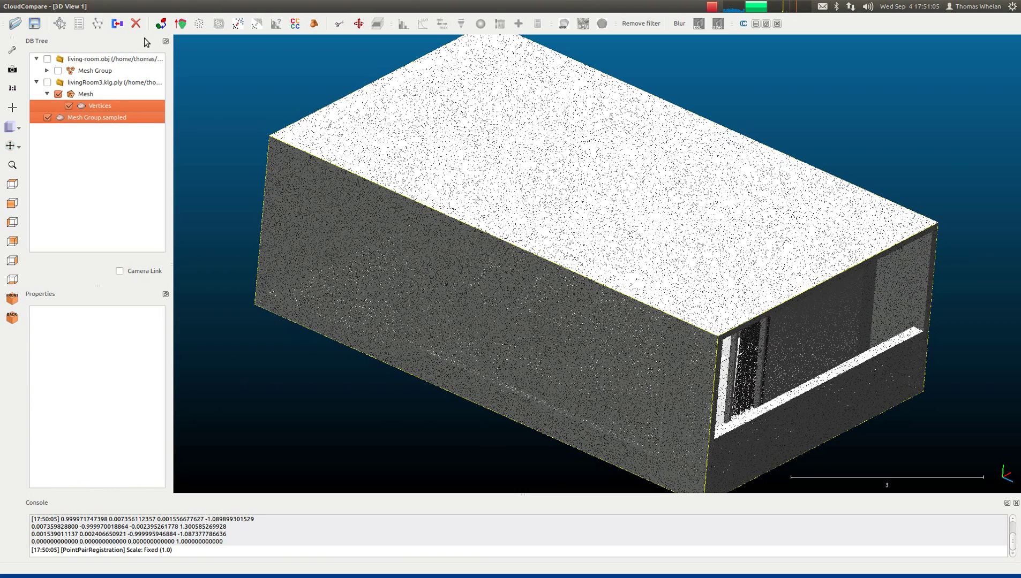
pyautogui.click(180, 25)
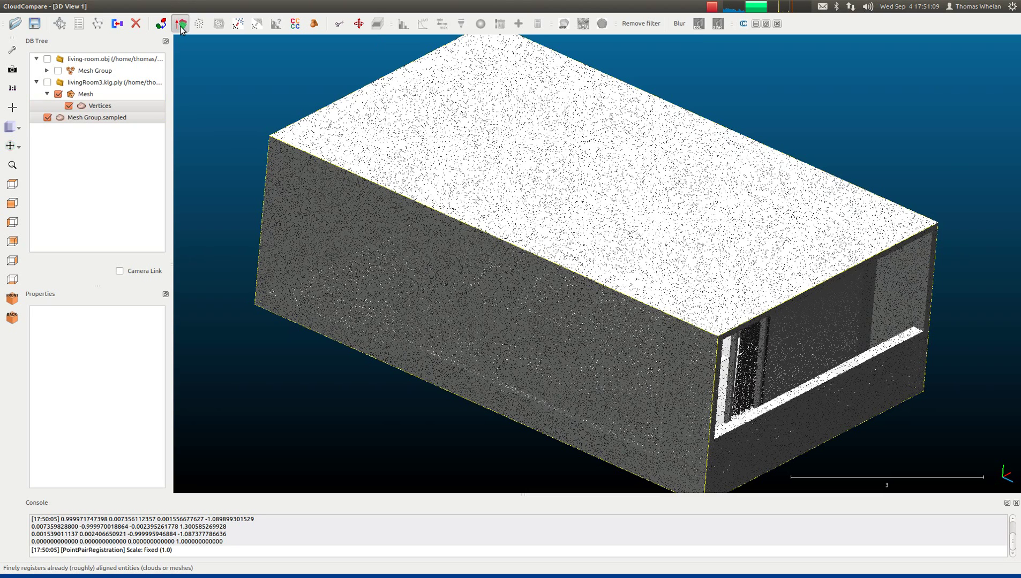
pyautogui.moveTo(523, 171); pyautogui.dragTo(303, 163)
# Step: Swap data and model, enable furthest points removal, and run ICP to RMS 0.078832
pyautogui.click(275, 226)
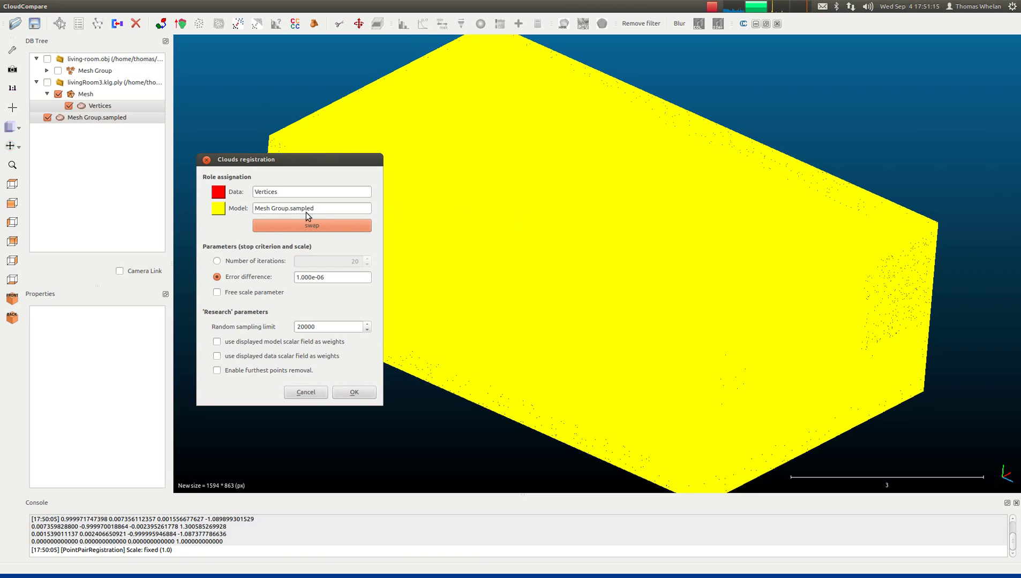
pyautogui.click(228, 370)
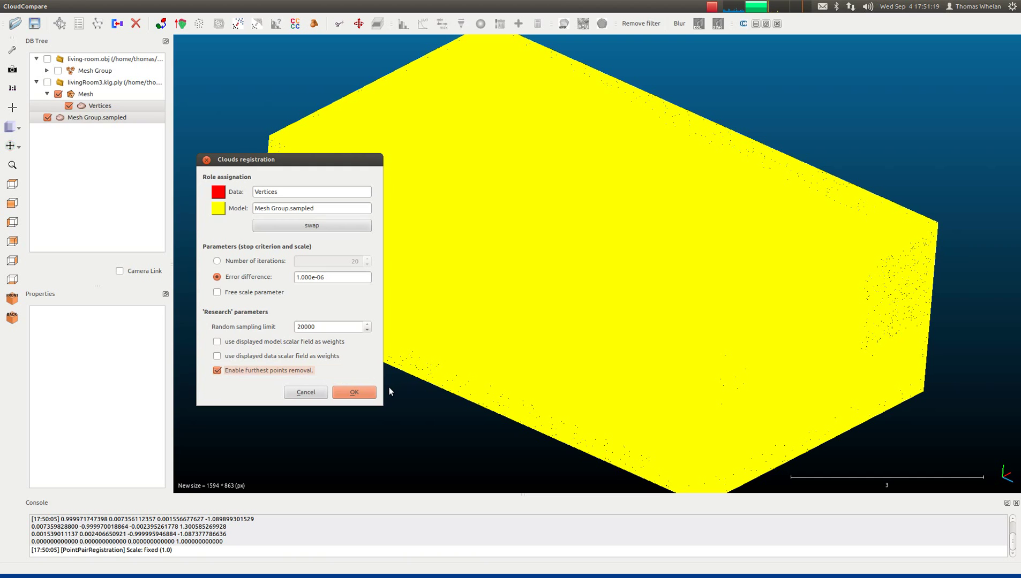
pyautogui.click(364, 392)
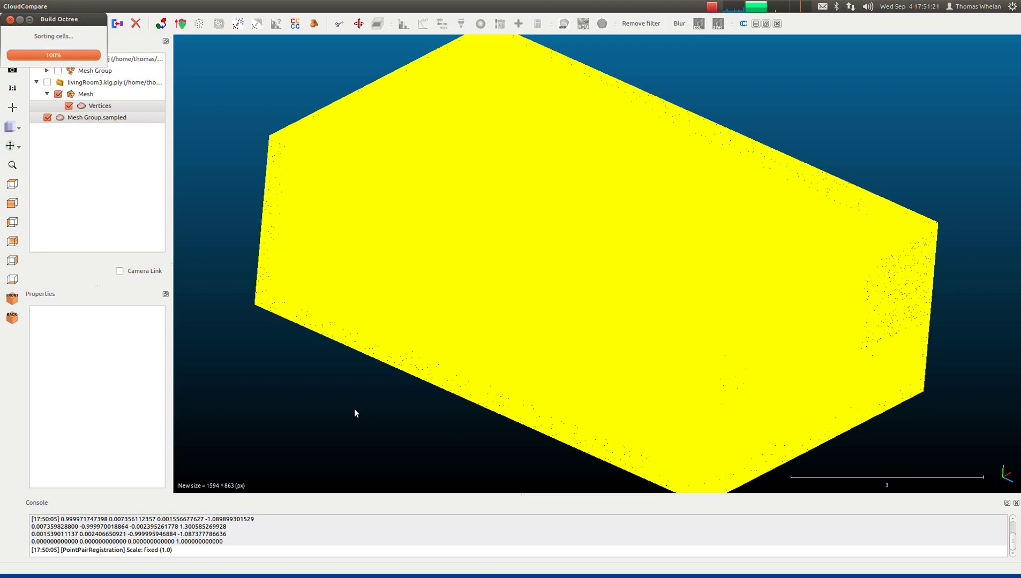
pyautogui.press('Return')
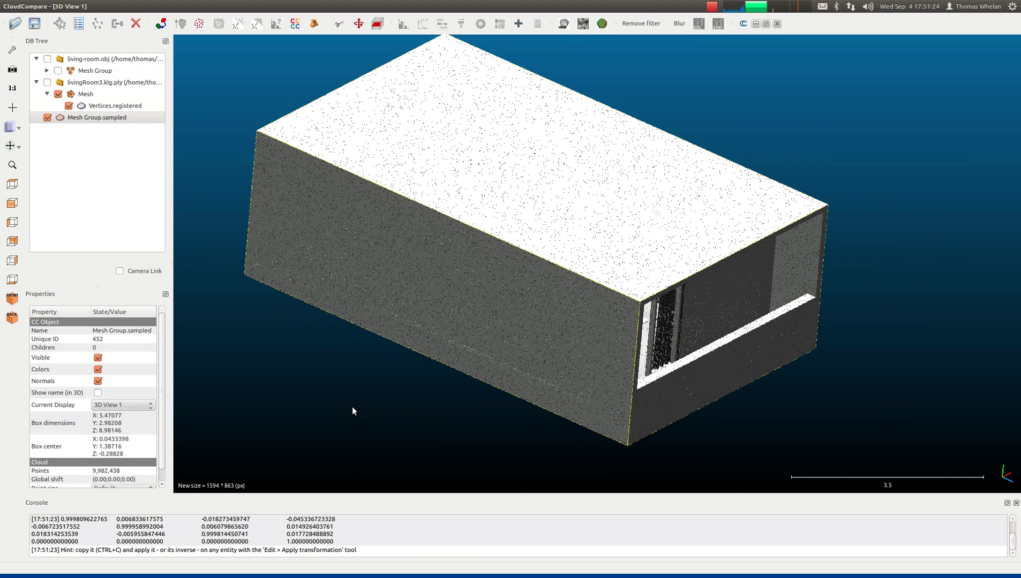
pyautogui.scroll(1, 351, 538)
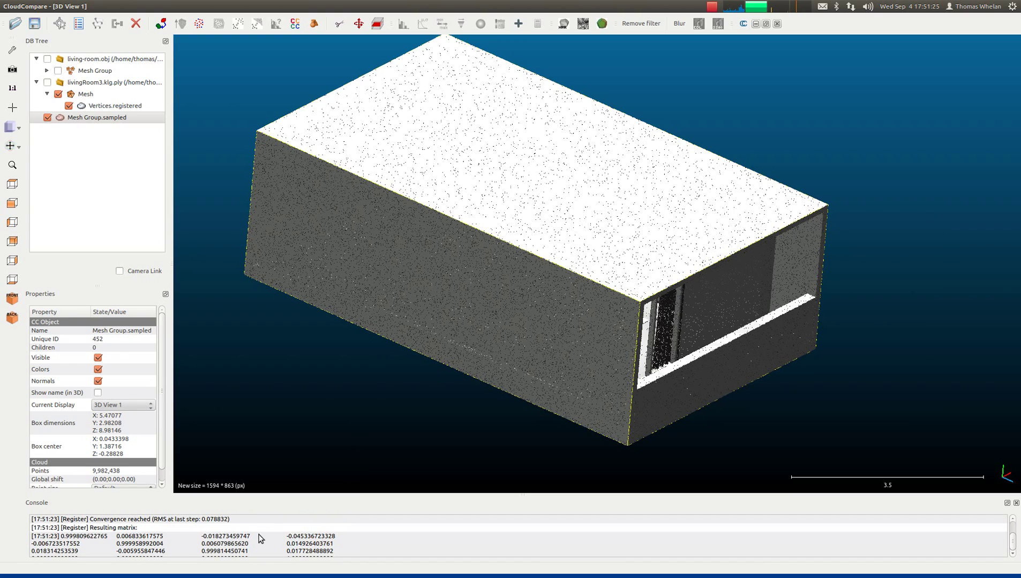
pyautogui.scroll(-1, 193, 527)
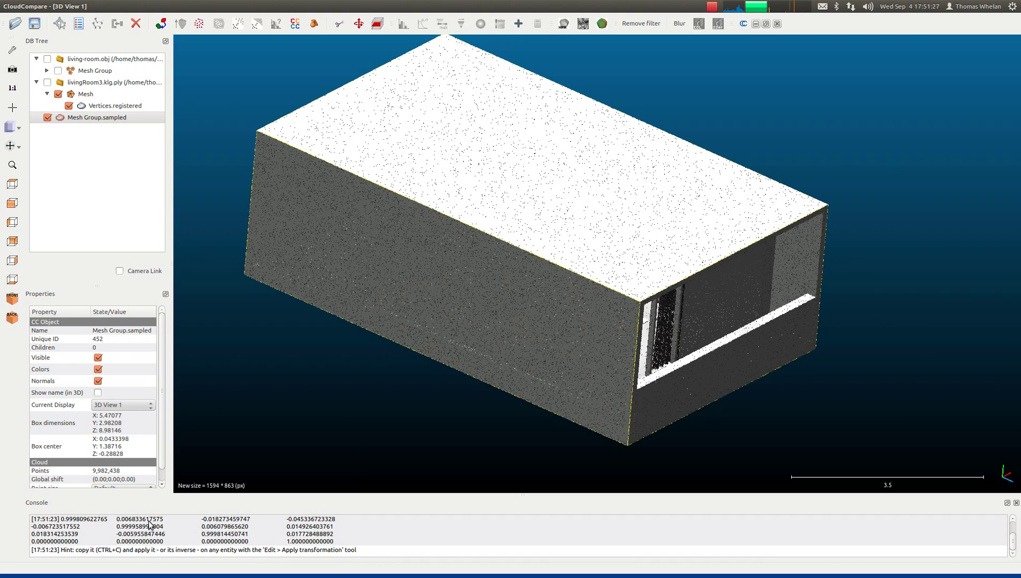
pyautogui.scroll(1, 188, 527)
pyautogui.scroll(-1, 214, 541)
# Step: Hide Mesh Group.sampled and show the livingRoom3.klg.ply reconstruction again
pyautogui.click(47, 117)
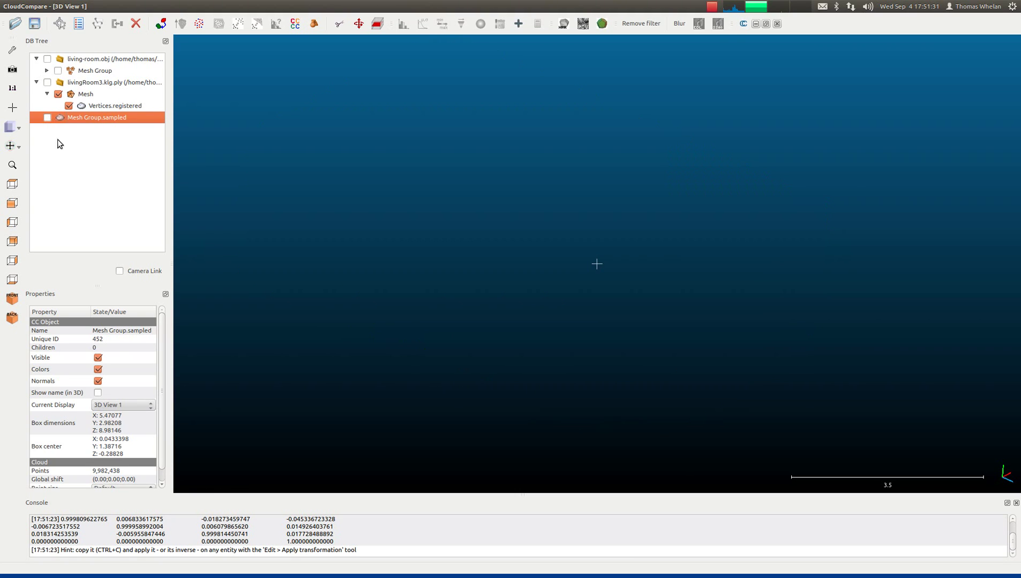
pyautogui.click(47, 82)
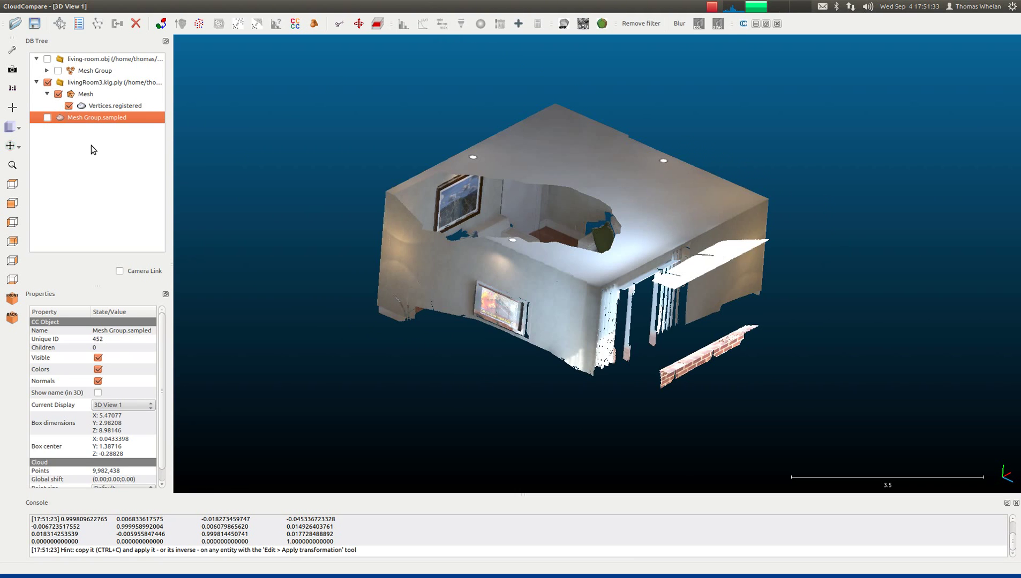
pyautogui.moveTo(641, 296); pyautogui.dragTo(635, 260)
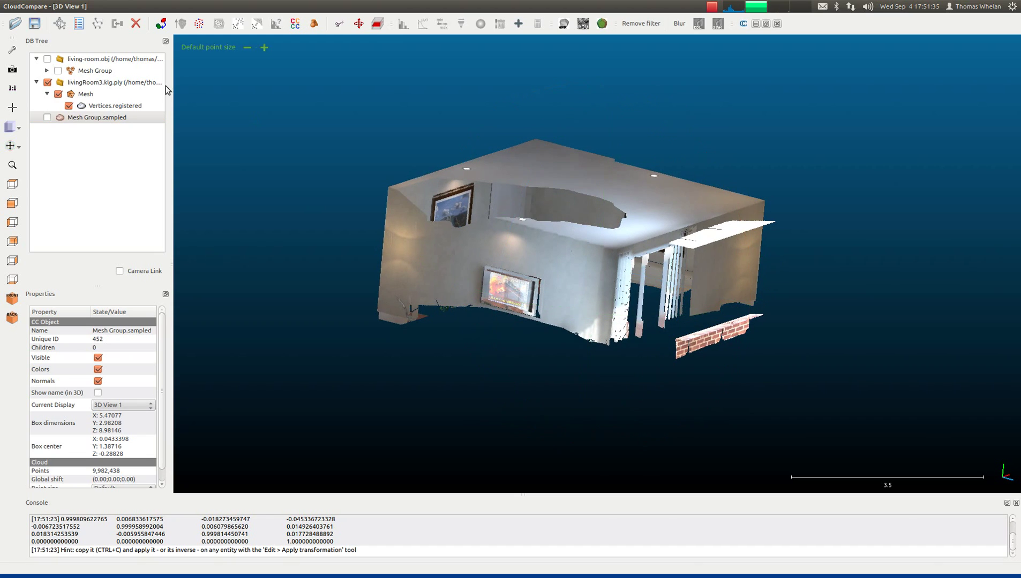
# Step: Show the Mesh Group and living-room.obj model, viewing the room from above
pyautogui.click(58, 71)
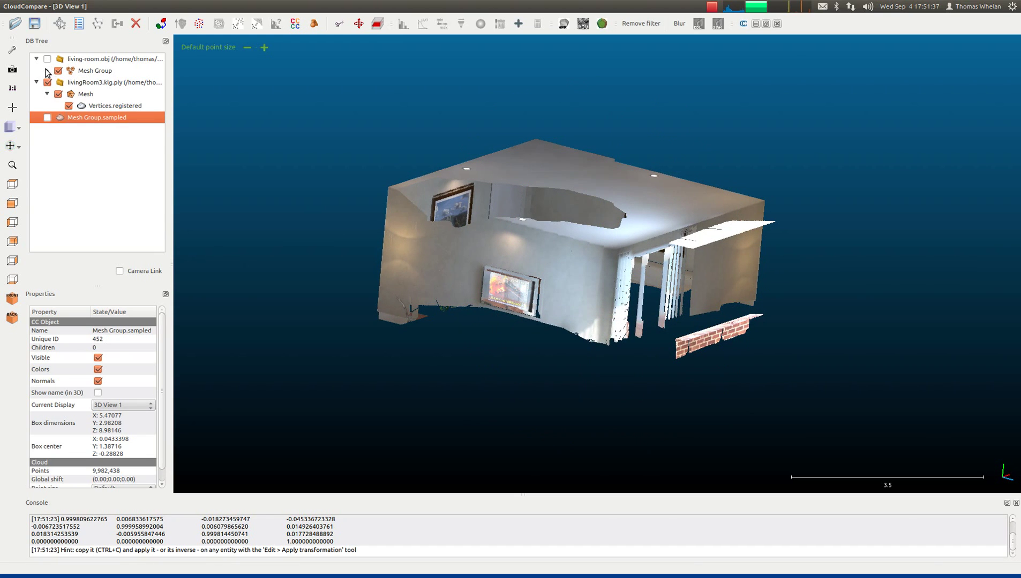
pyautogui.click(47, 60)
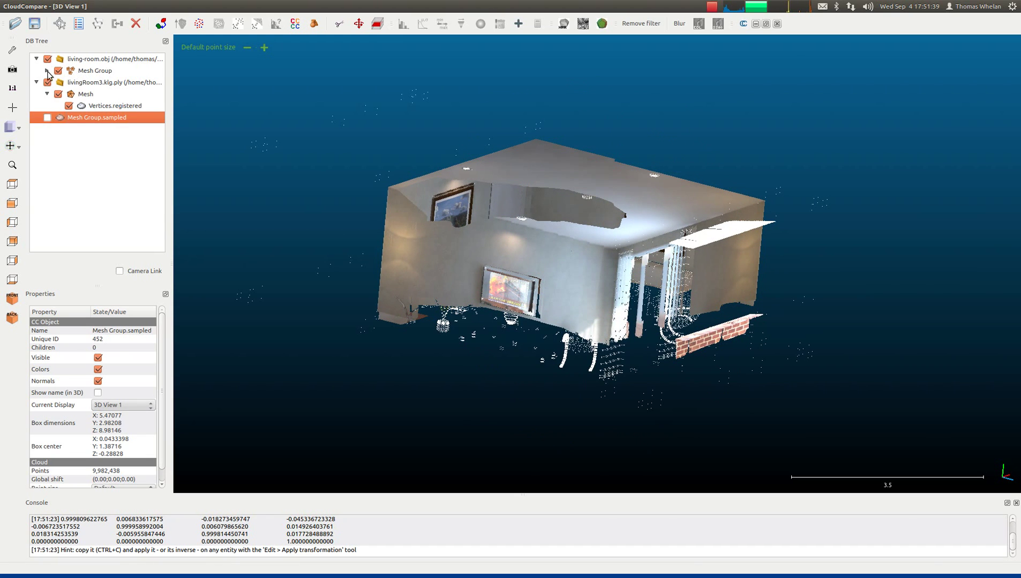
pyautogui.moveTo(612, 254); pyautogui.dragTo(615, 370)
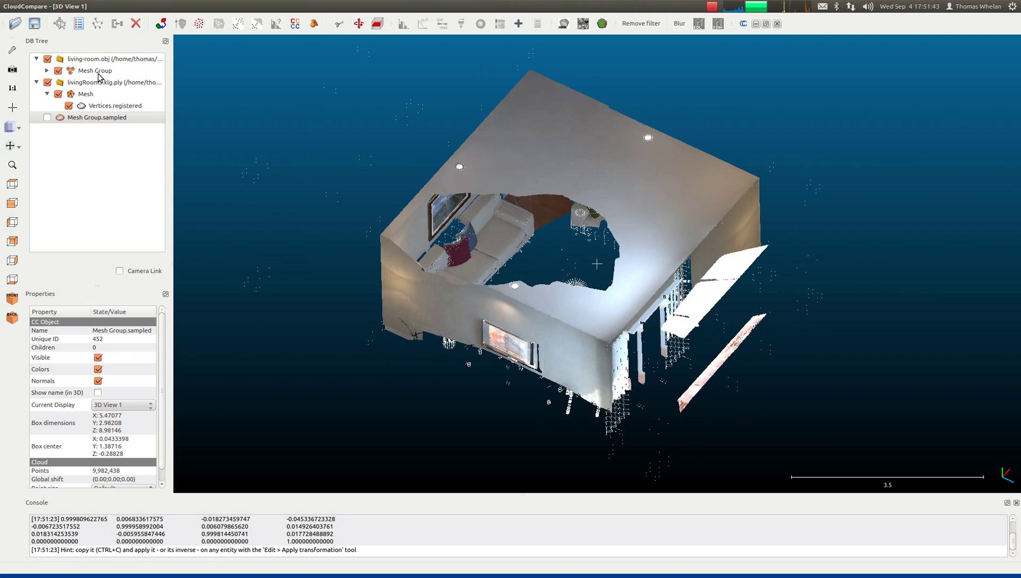
pyautogui.moveTo(254, 63)
# Step: Compute unsigned distances from Vertices.registered to Mesh Group, giving mean 0.008817, std 0.006911
pyautogui.click(135, 107)
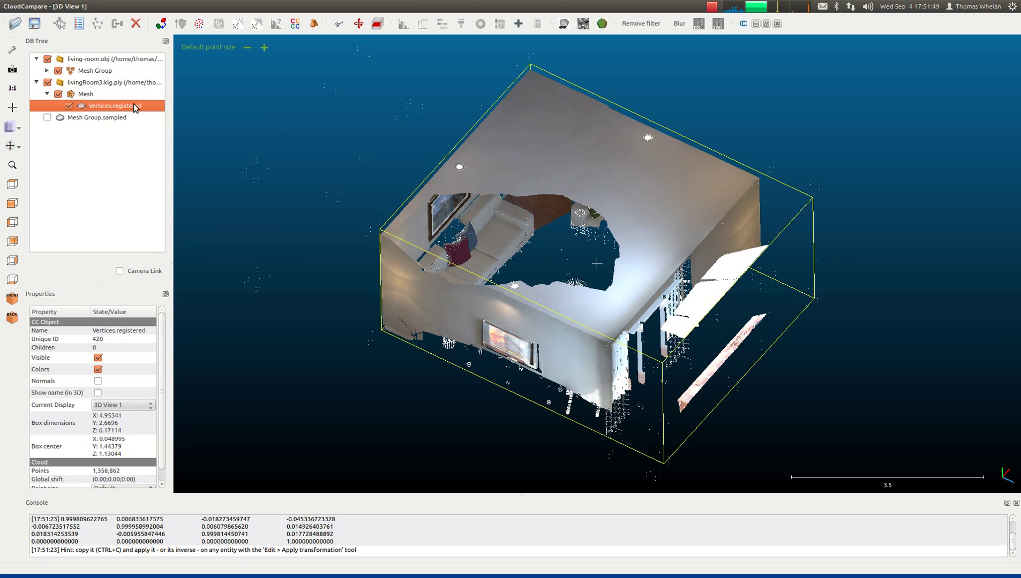
pyautogui.keyDown('ctrl'); pyautogui.click(96, 70); pyautogui.keyUp('ctrl')
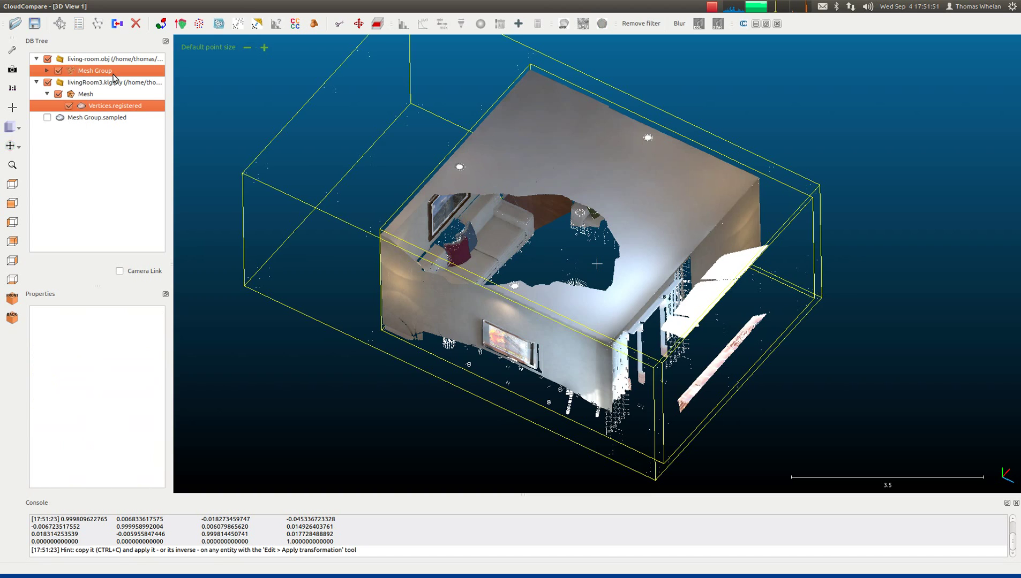
pyautogui.click(256, 24)
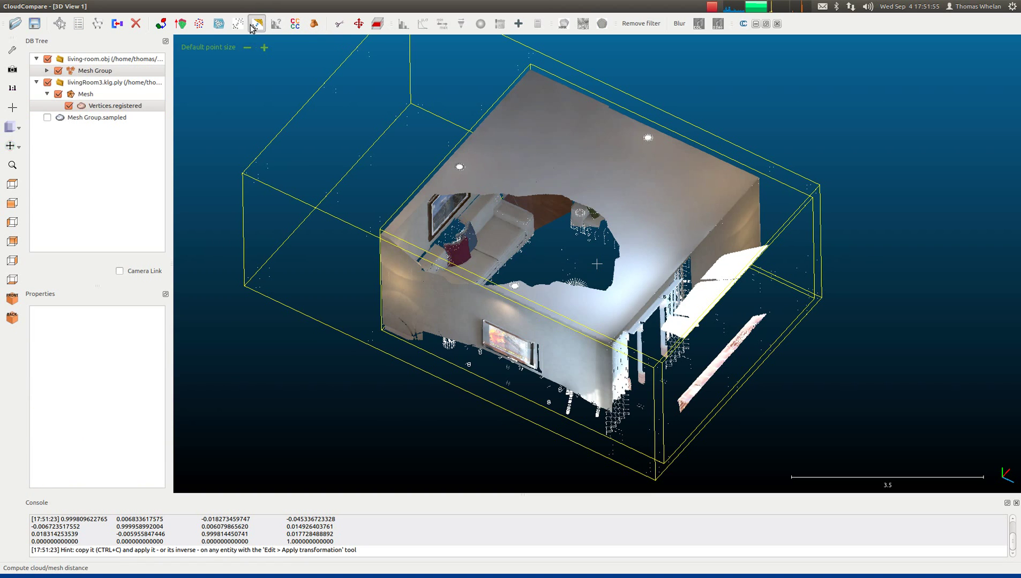
pyautogui.press('Return')
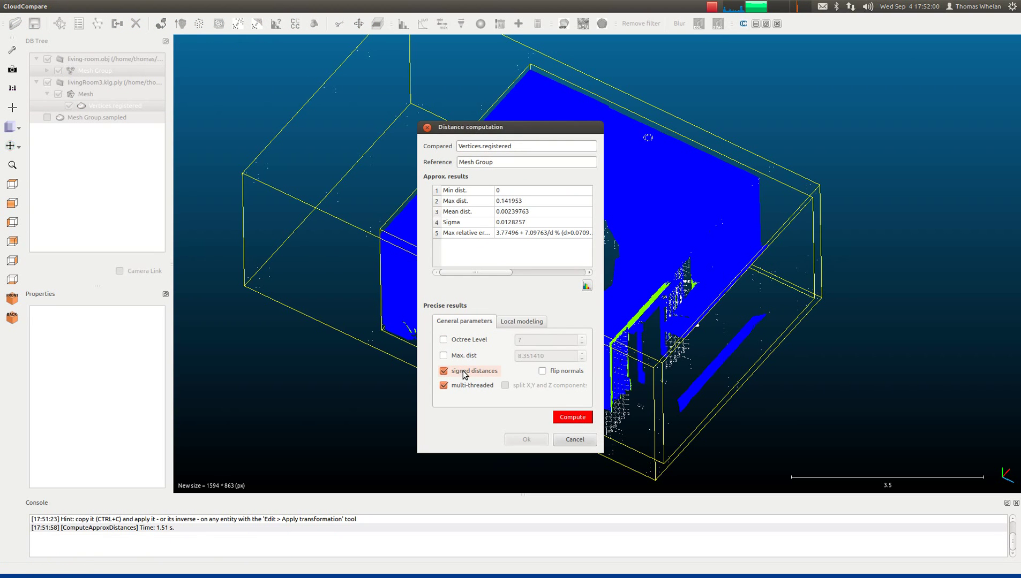
pyautogui.click(462, 371)
pyautogui.click(572, 417)
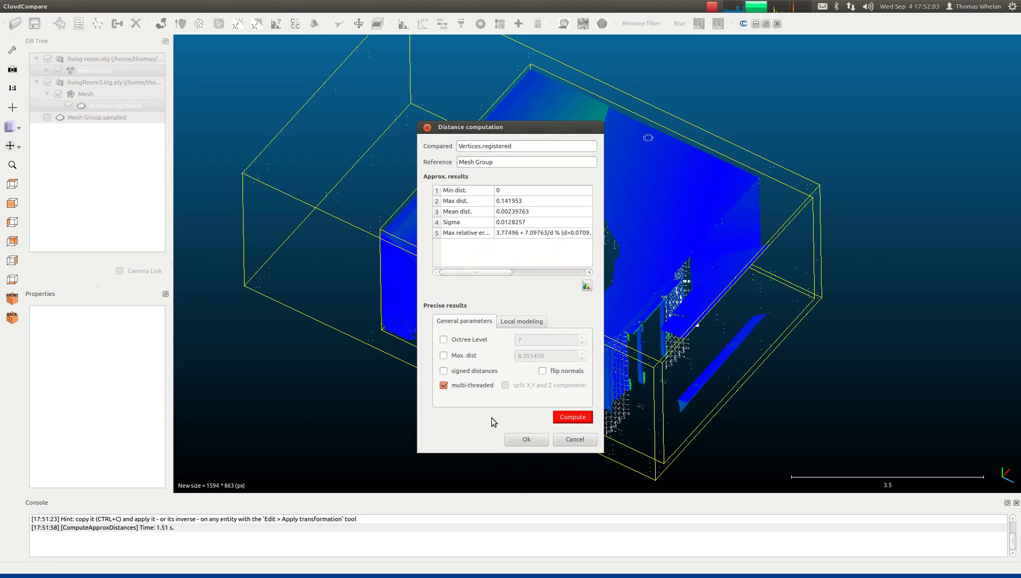
pyautogui.click(517, 439)
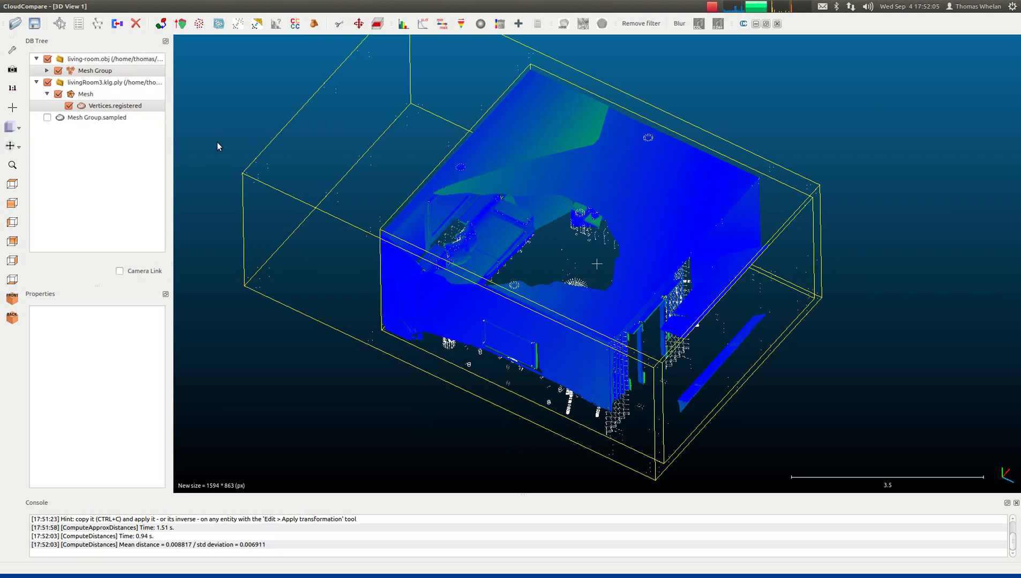
pyautogui.click(87, 109)
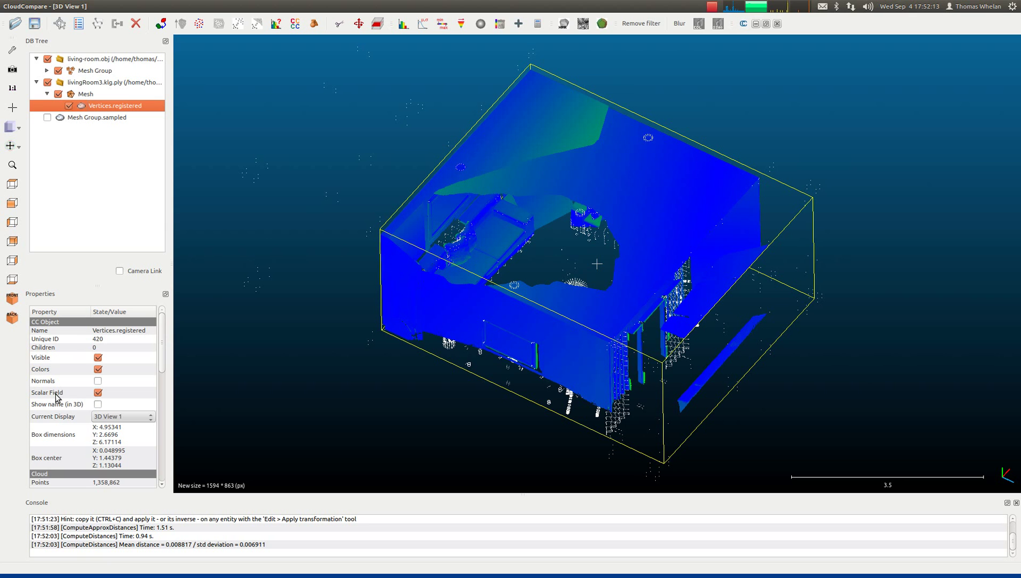
pyautogui.moveTo(637, 302); pyautogui.dragTo(636, 234)
pyautogui.scroll(-3, 601, 278)
pyautogui.scroll(5, 600, 278)
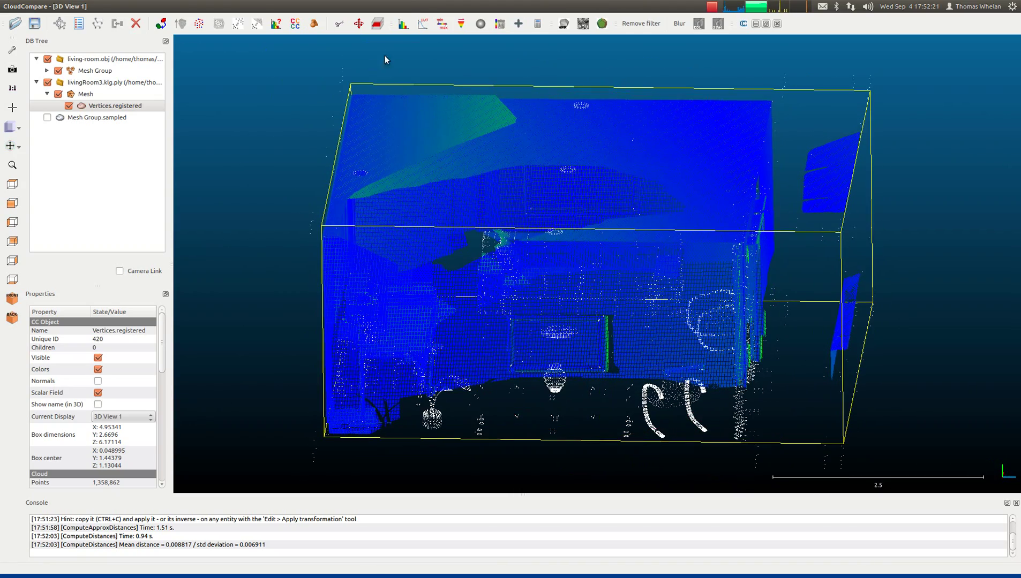
pyautogui.click(403, 23)
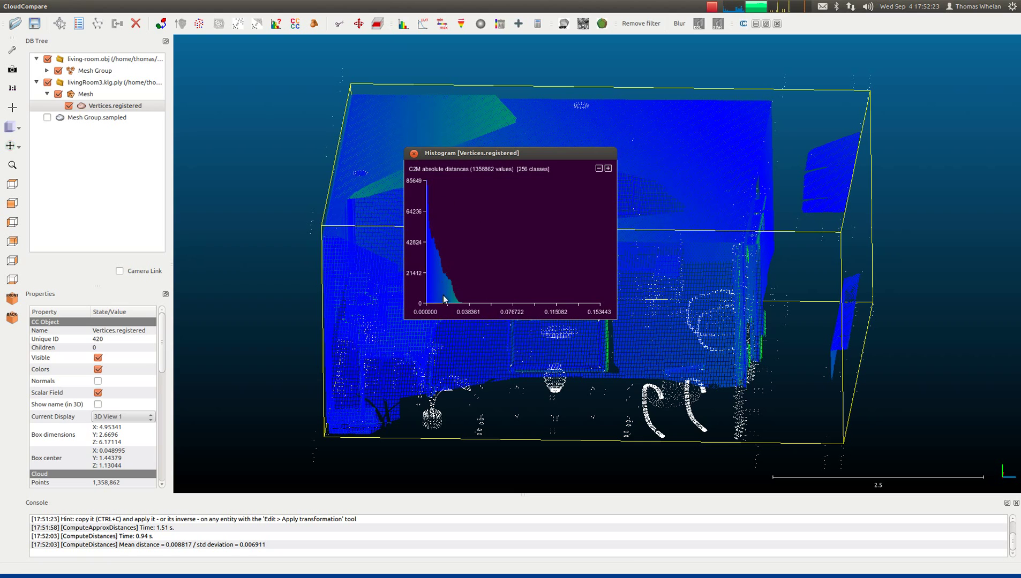
pyautogui.click(413, 153)
pyautogui.click(130, 107)
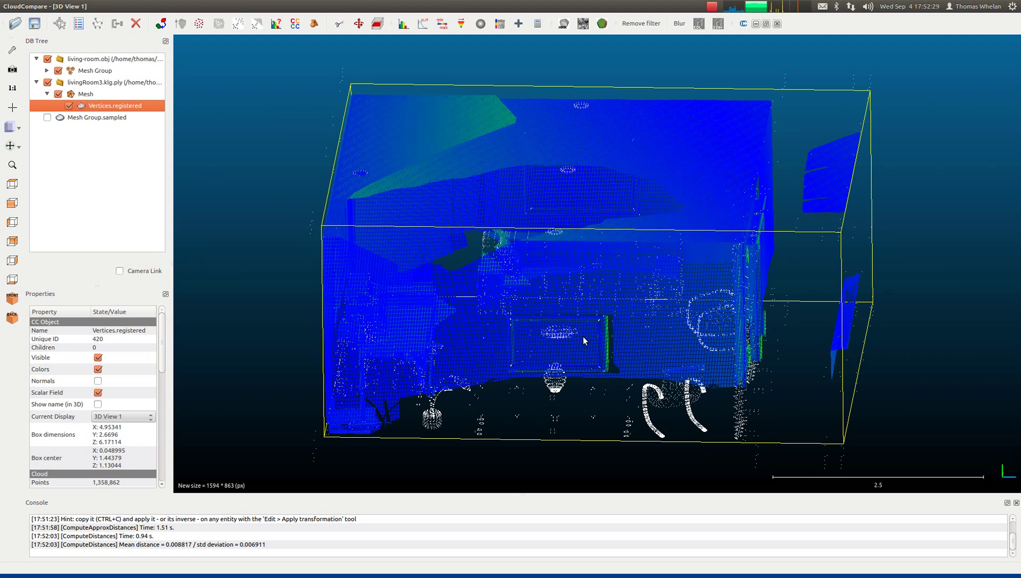
pyautogui.click(720, 374)
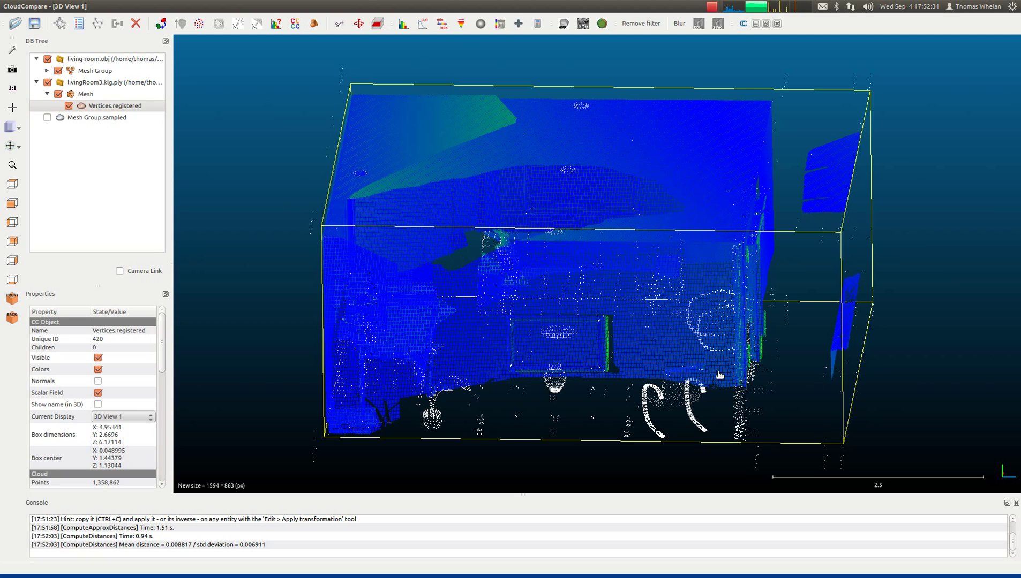
pyautogui.moveTo(719, 375); pyautogui.dragTo(653, 305)
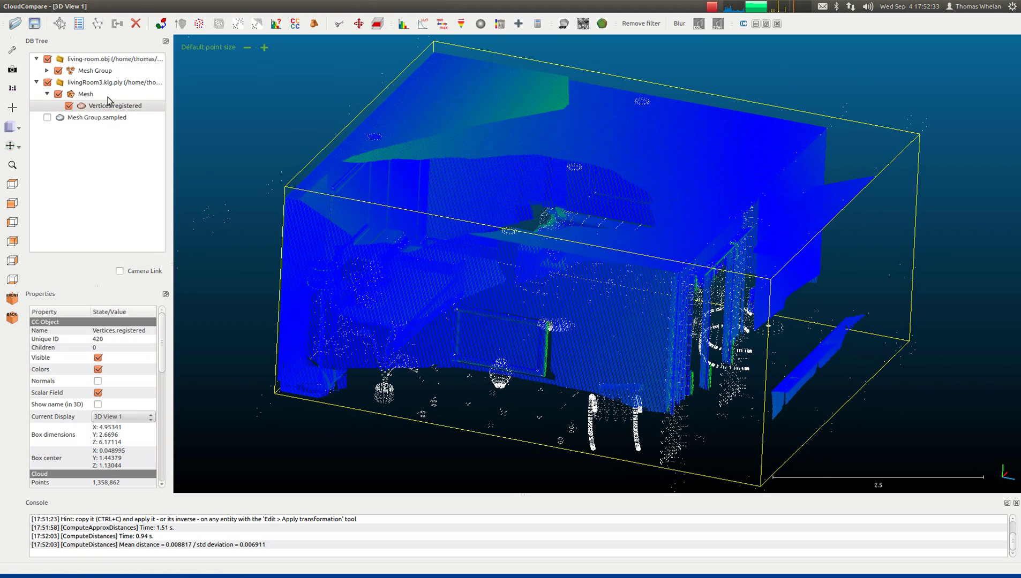
# Step: Save Vertices.registered as living_room.txt in ASCII format on the Desktop
pyautogui.click(111, 106)
pyautogui.click(34, 23)
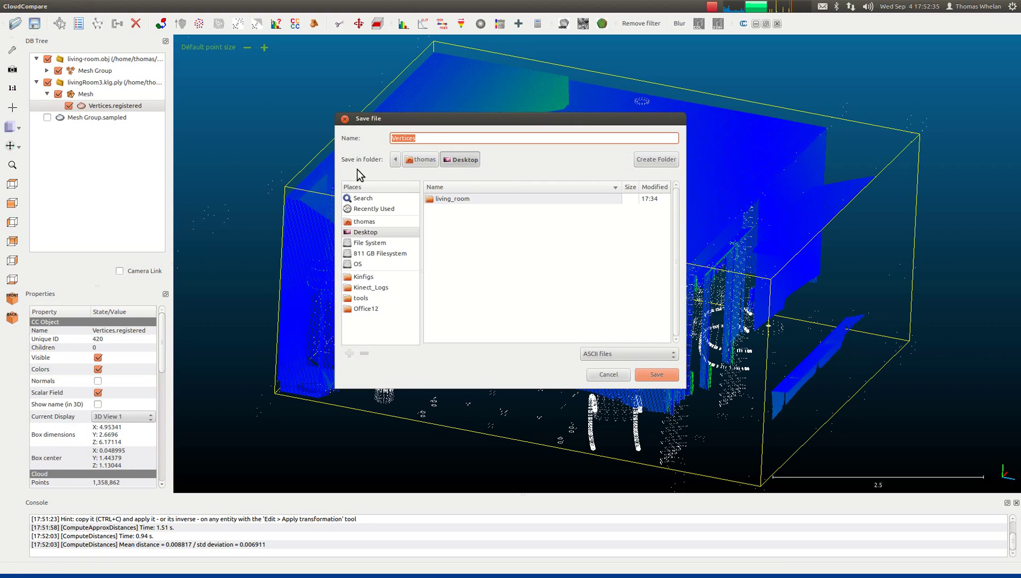
pyautogui.click(438, 138)
pyautogui.press('BackSpace')
pyautogui.press('BackSpace')
pyautogui.press('BackSpace')
pyautogui.press('BackSpace')
pyautogui.press('BackSpace')
pyautogui.press('BackSpace')
pyautogui.press('BackSpace')
pyautogui.press('BackSpace')
pyautogui.write('living_room')
pyautogui.click(630, 354)
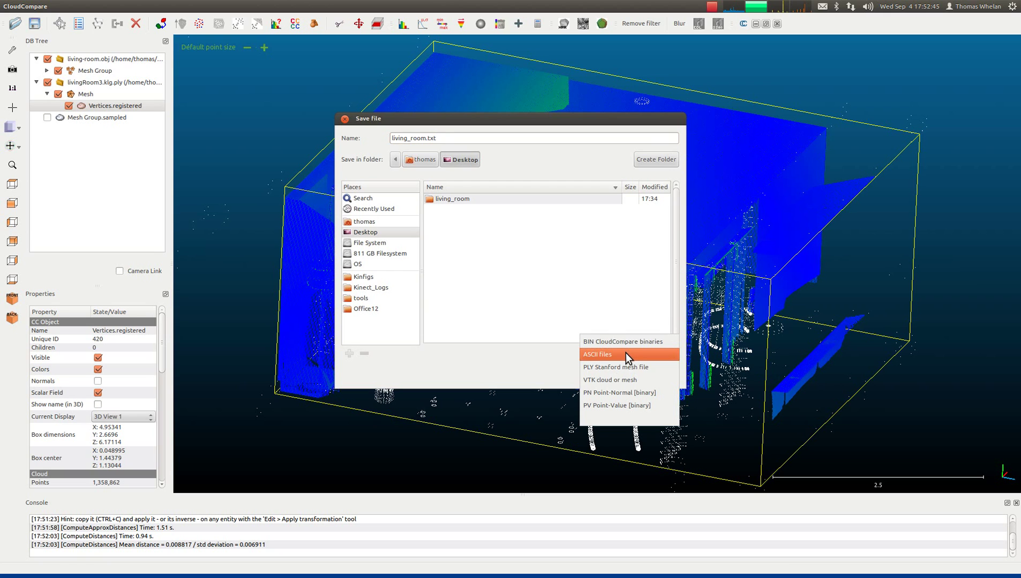
pyautogui.click(623, 355)
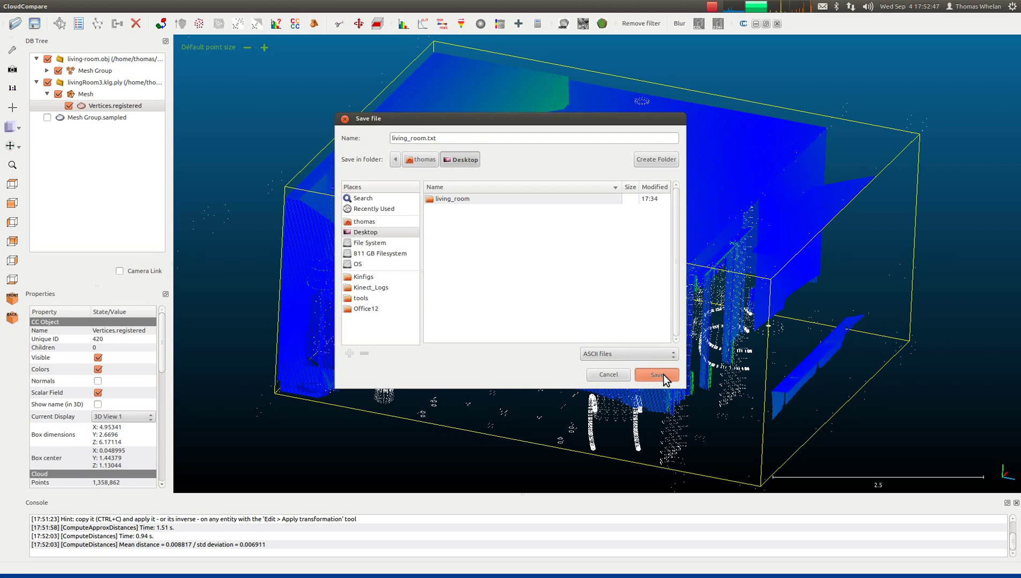
pyautogui.click(662, 373)
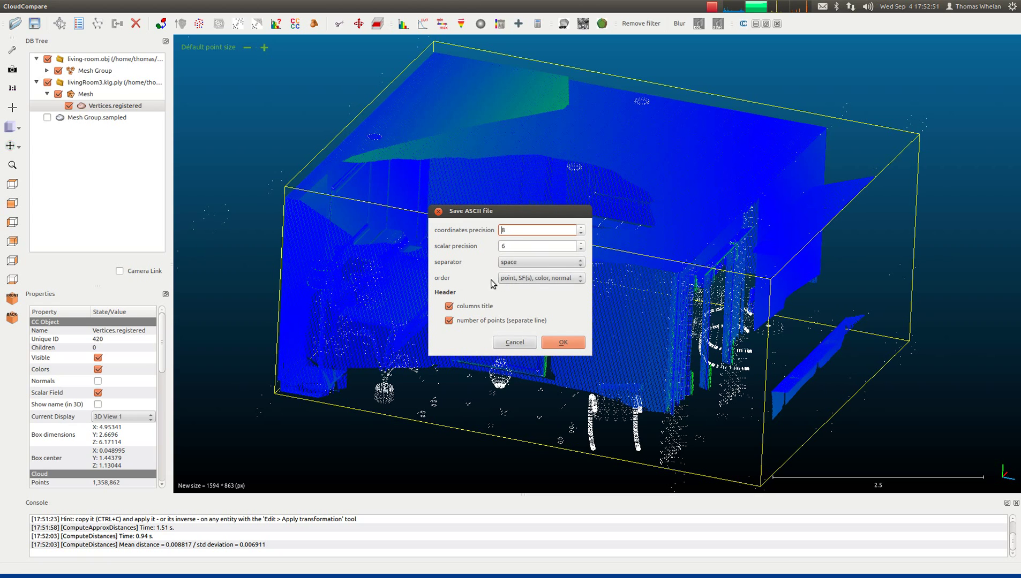
# Step: Export with column order point, SF(s), color, normal, then open a terminal with Ctrl+Alt+T
pyautogui.click(514, 280)
pyautogui.click(527, 275)
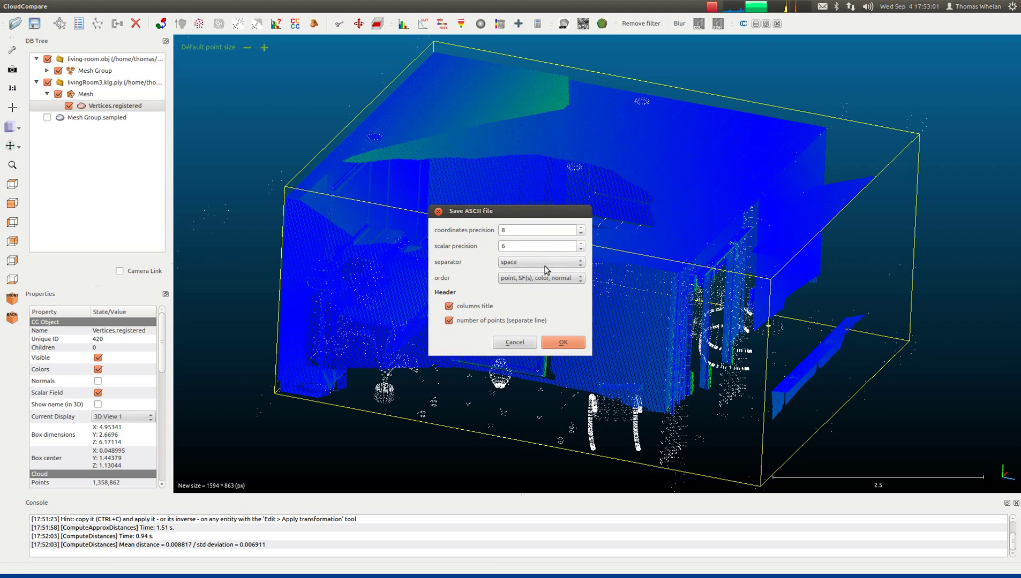
pyautogui.click(569, 345)
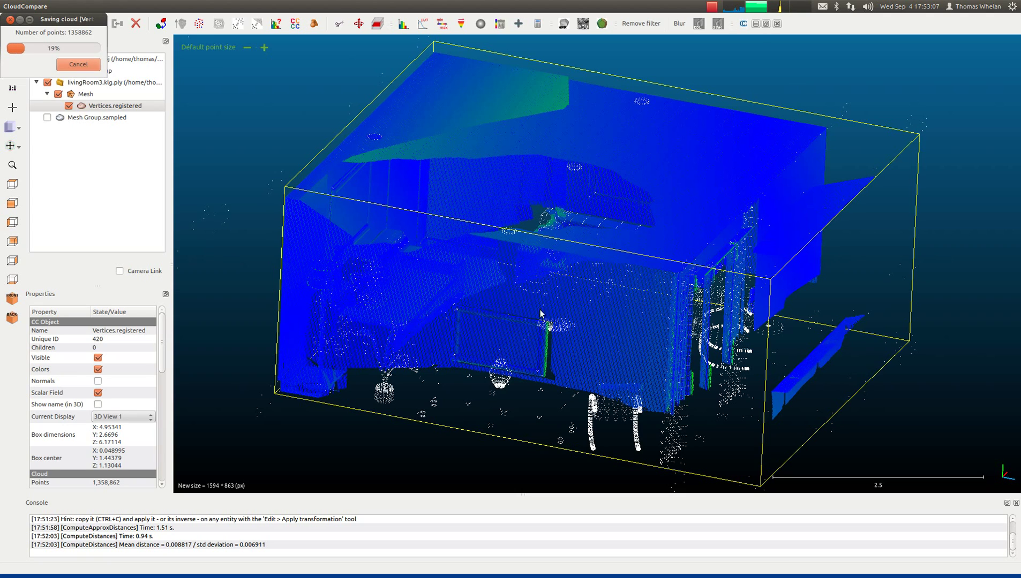
pyautogui.moveTo(92, 19); pyautogui.dragTo(206, 153)
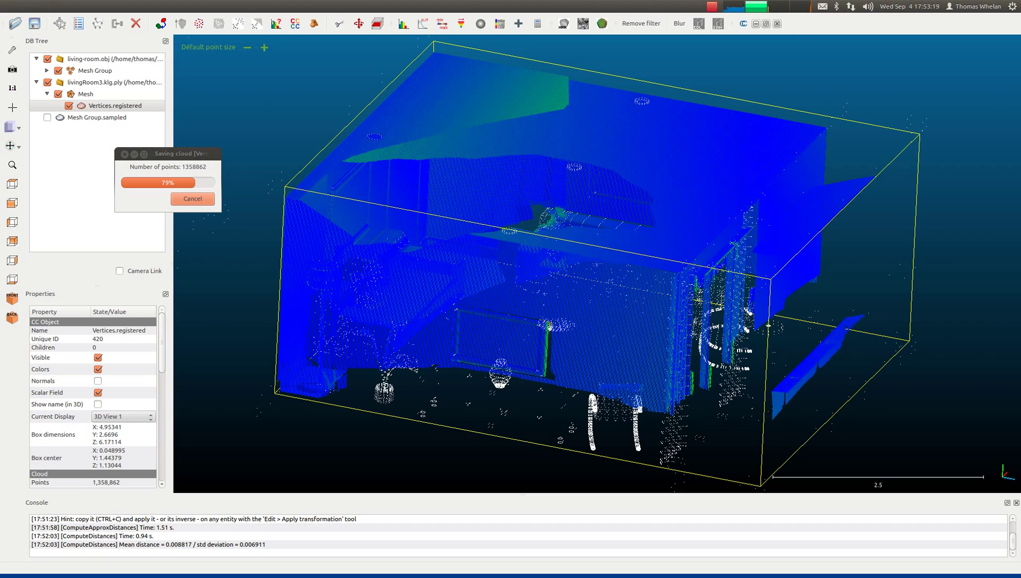
pyautogui.moveTo(59, 294); pyautogui.dragTo(37, 301)
pyautogui.hotkey('ctrl', 'alt', 't')
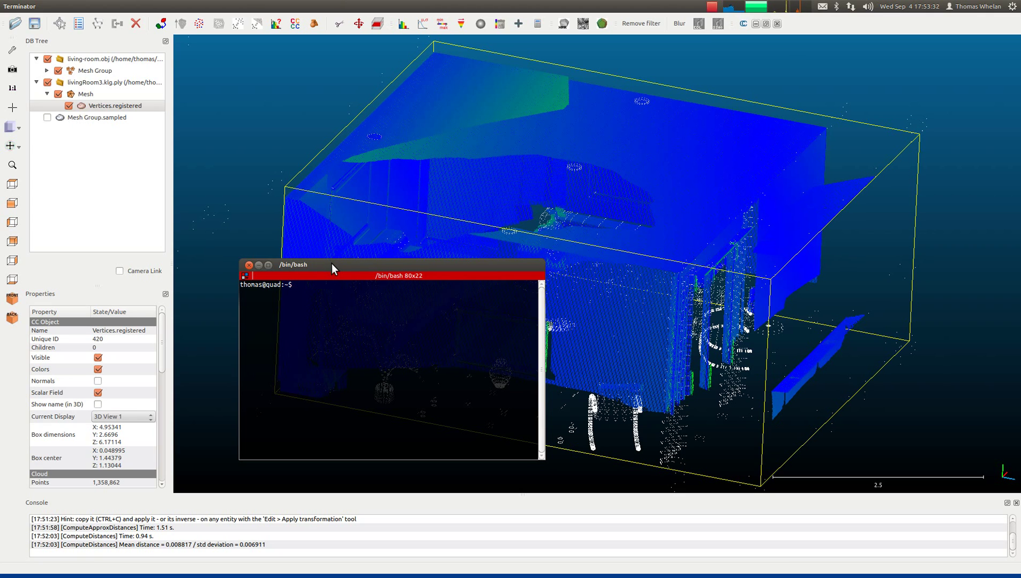
# Step: Change into the Desktop folder with cd Desktop/
pyautogui.write('cd D')
pyautogui.press('Tab')
pyautogui.press('Return')
# Step: Run python computeStats.py living_room.txt, printing mean 0.008817 m, median 0.007396 m, max 0.153443 m
pyautogui.write('pyt')
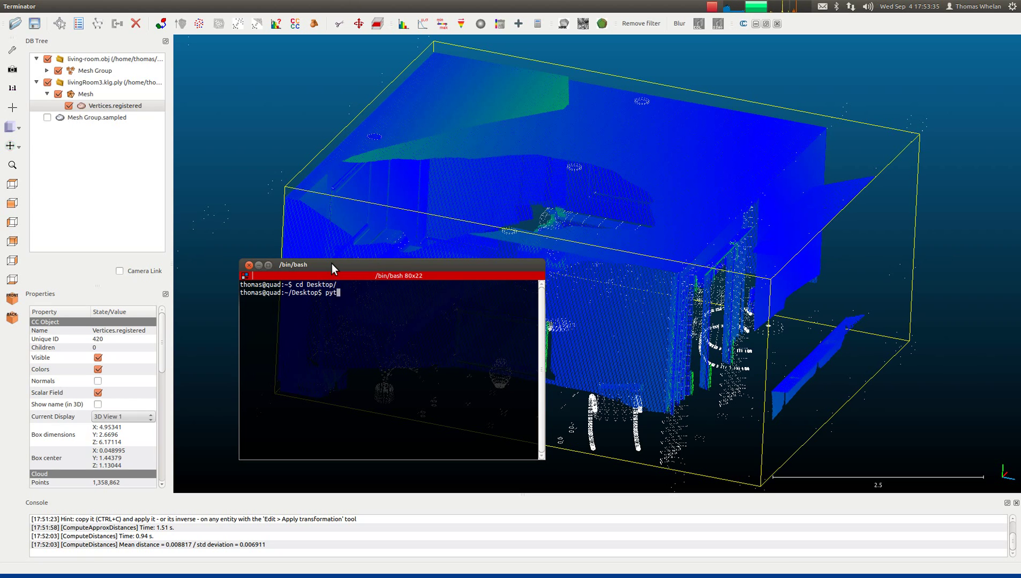
pyautogui.write('hon co')
pyautogui.press('Tab')
pyautogui.write('l')
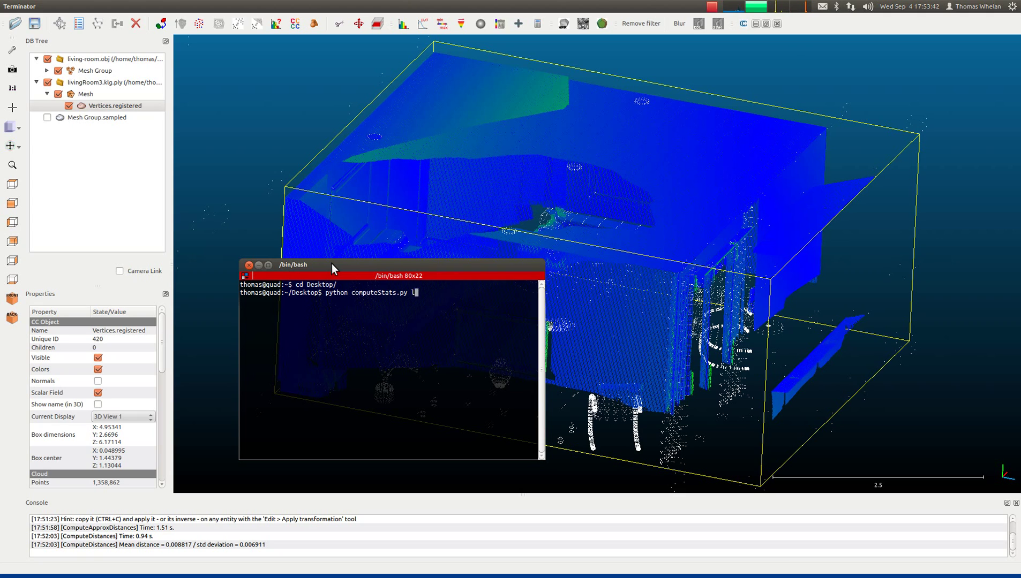
pyautogui.write('iving_room')
pyautogui.press('Tab')
pyautogui.press('Return')
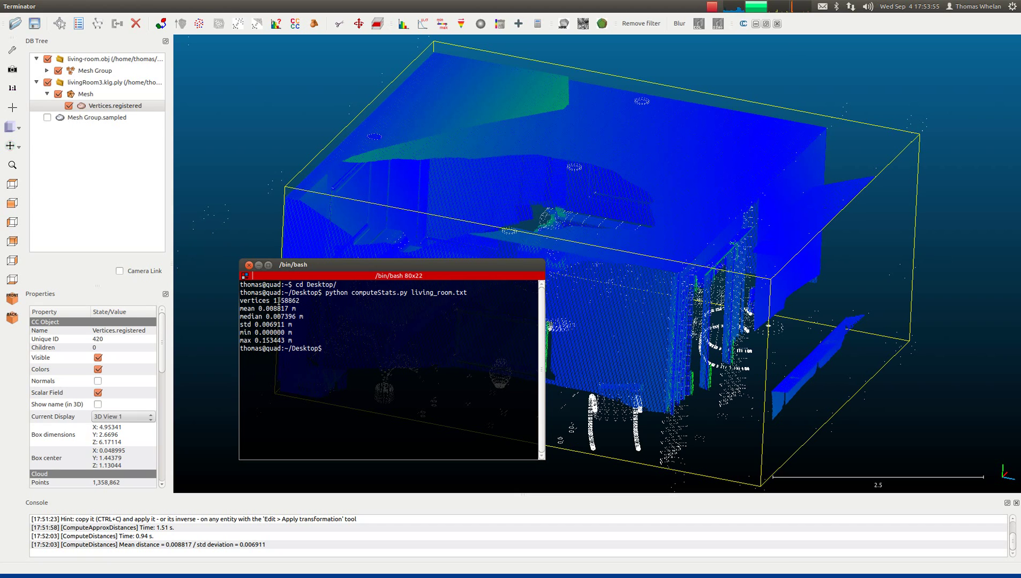
pyautogui.moveTo(262, 301); pyautogui.dragTo(300, 301)
pyautogui.click(277, 310)
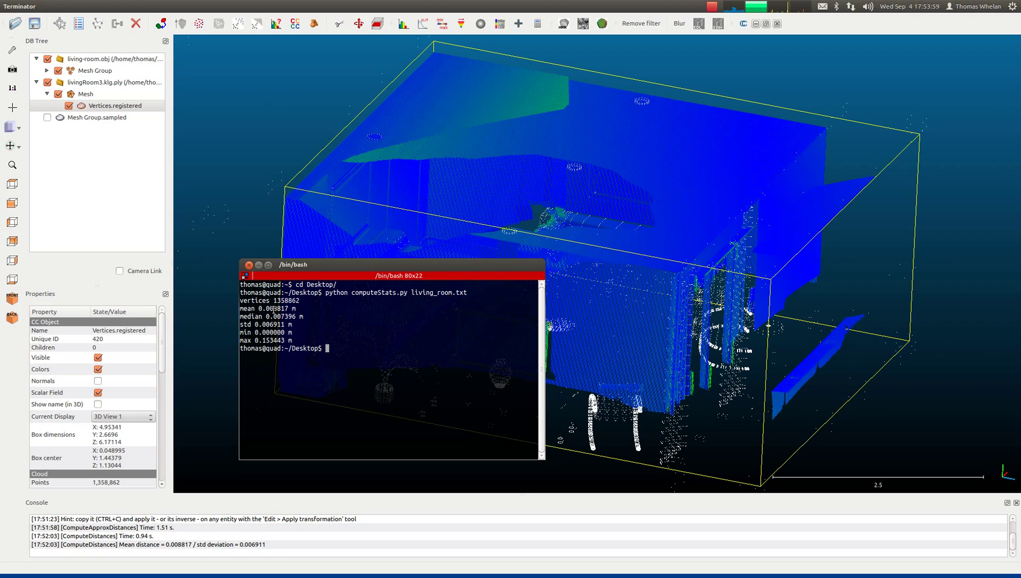